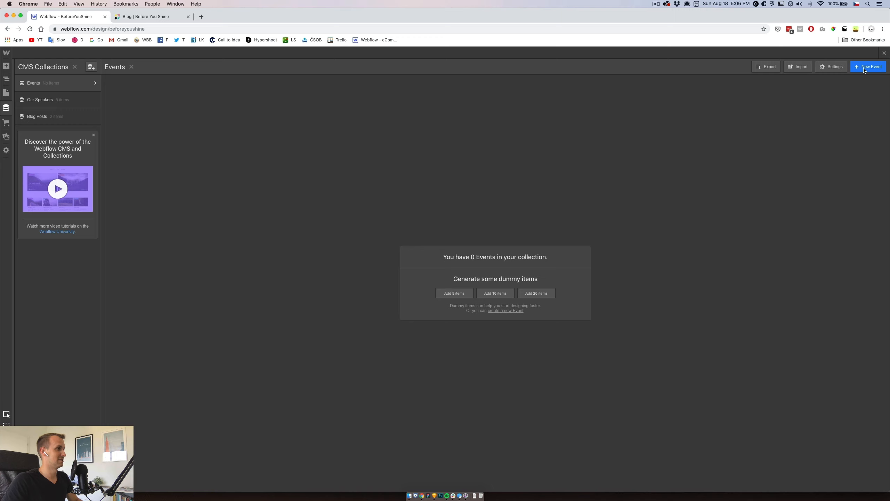
# Step: Start a new item in the Events collection and name it "#3: Build your brand!", copying the title from the Sketch design
pyautogui.click(863, 68)
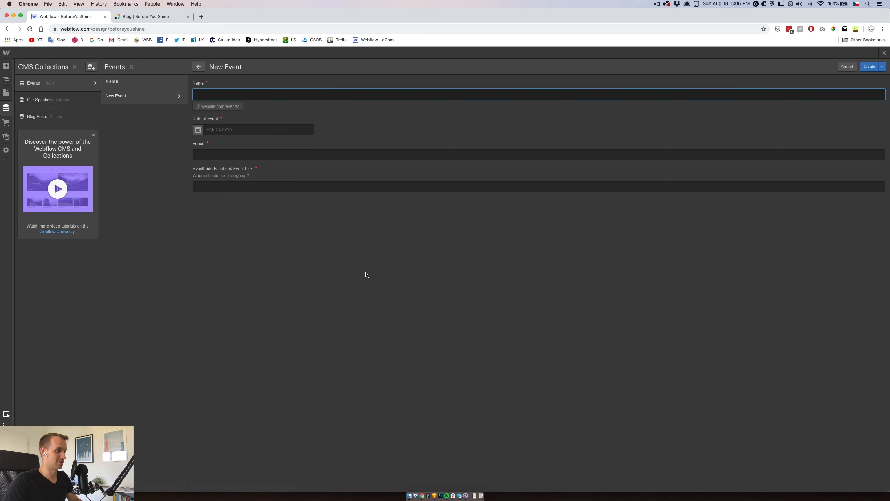
pyautogui.click(434, 495)
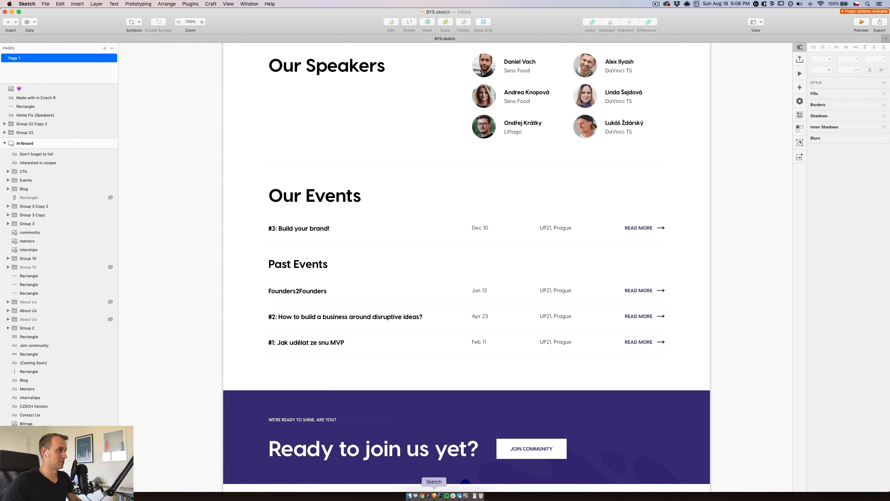
pyautogui.click(316, 230)
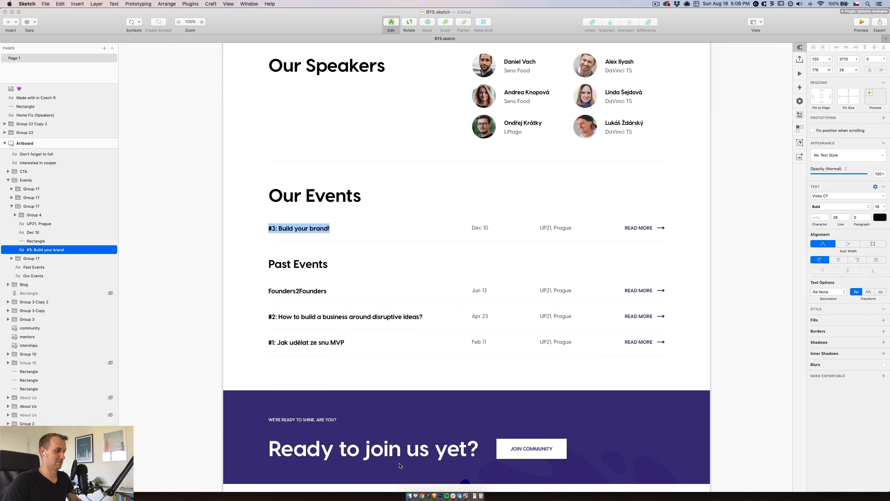
pyautogui.click(422, 495)
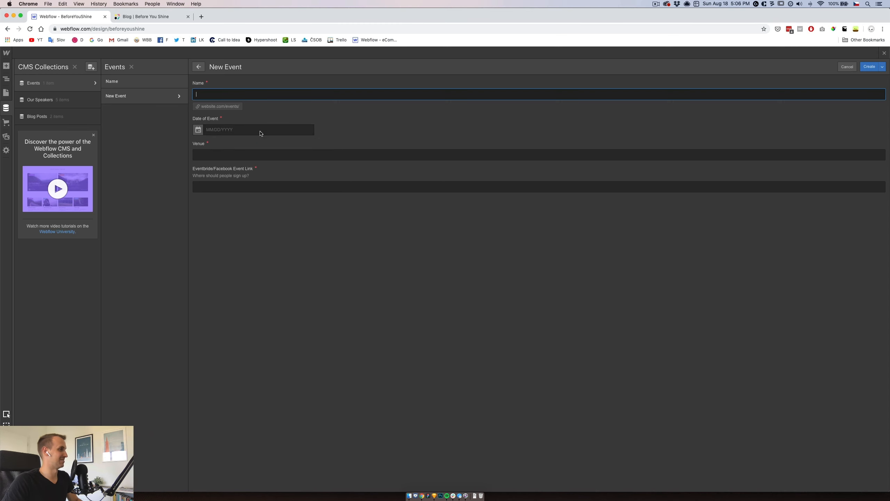
pyautogui.write('#3: Build your brand!')
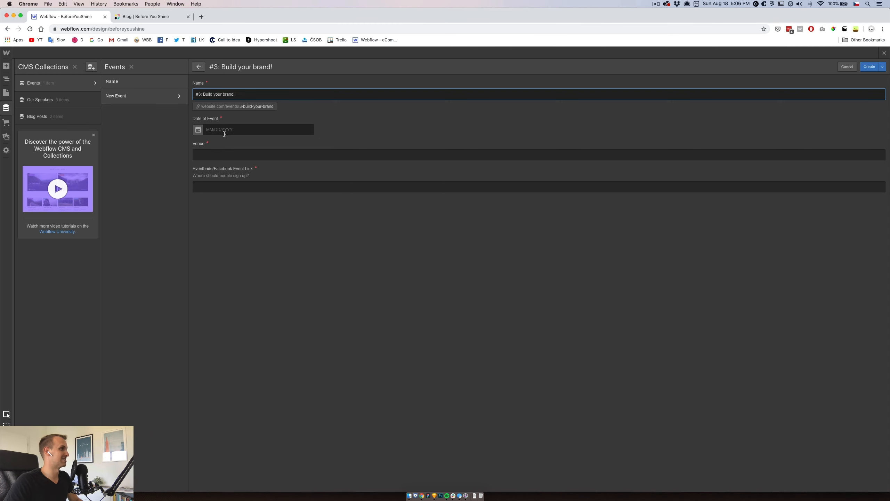
# Step: Set the new event's date to 09/30/2019 and move on to its Venue field
pyautogui.click(198, 130)
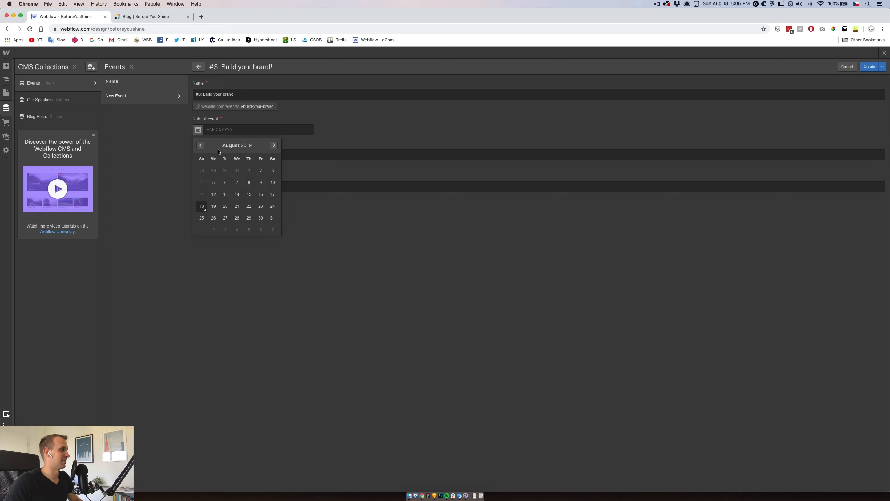
pyautogui.click(274, 146)
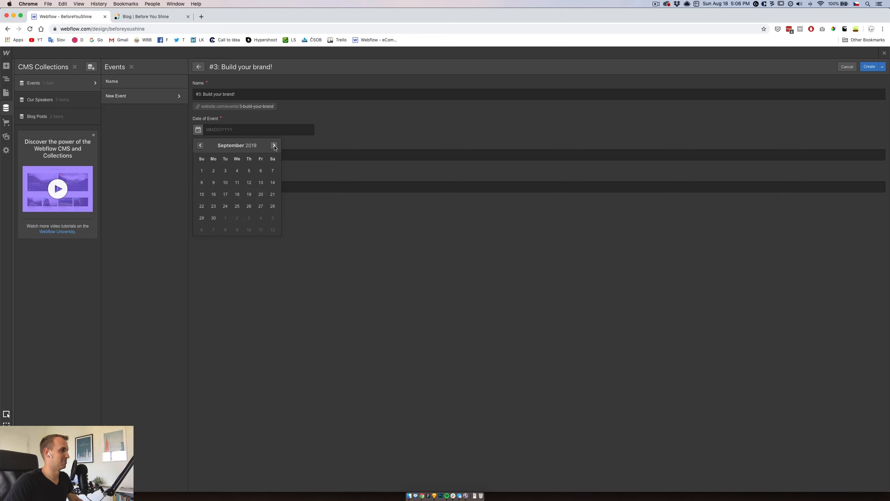
pyautogui.click(214, 217)
pyautogui.click(461, 138)
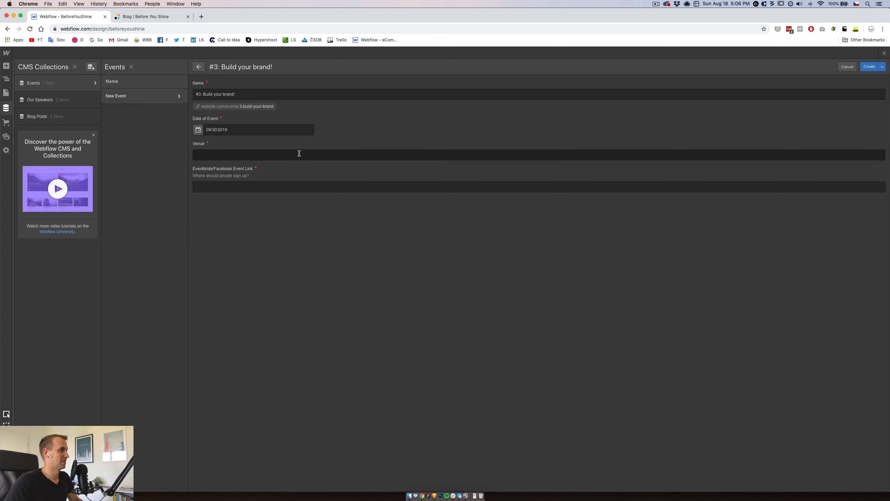
pyautogui.click(296, 153)
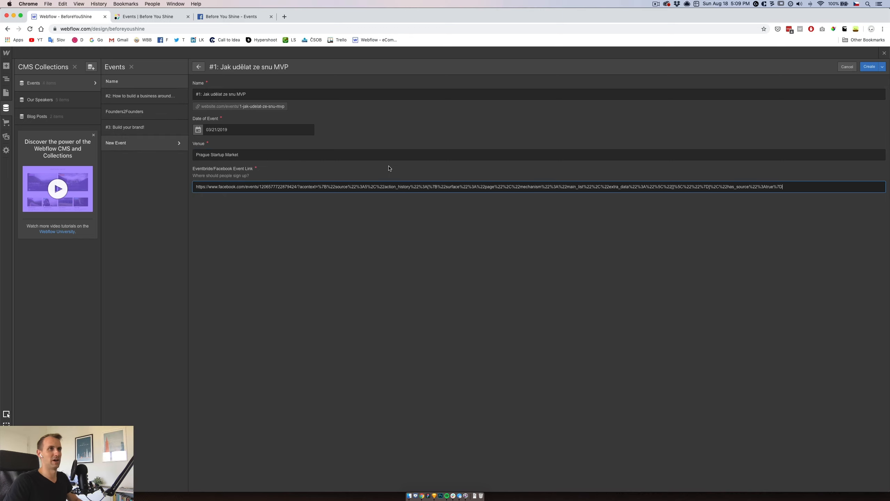
# Step: Create the "#1: Jak udělat ze snu MVP" event and connect the collection list under Our Events to the Events collection
pyautogui.click(869, 67)
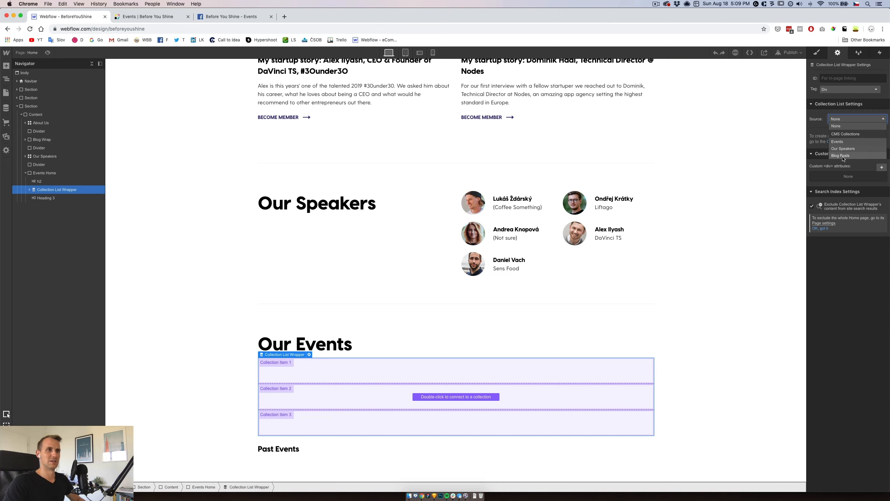
pyautogui.click(837, 142)
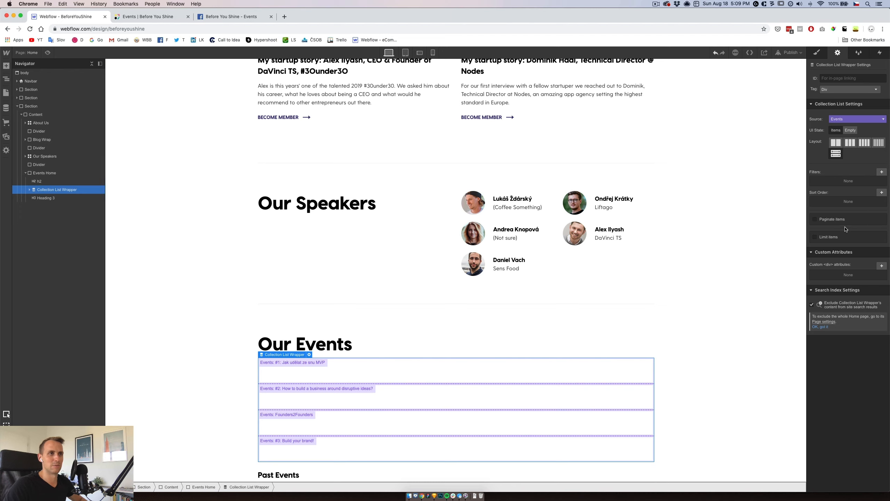
# Step: Filter the collection list by Date of Event, from today to 10 years in the future, and save the filter
pyautogui.click(881, 171)
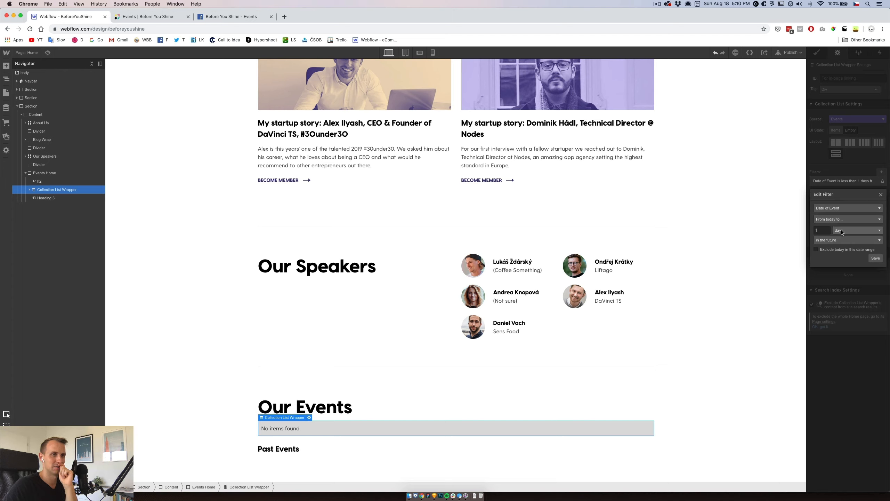
pyautogui.doubleClick(821, 230)
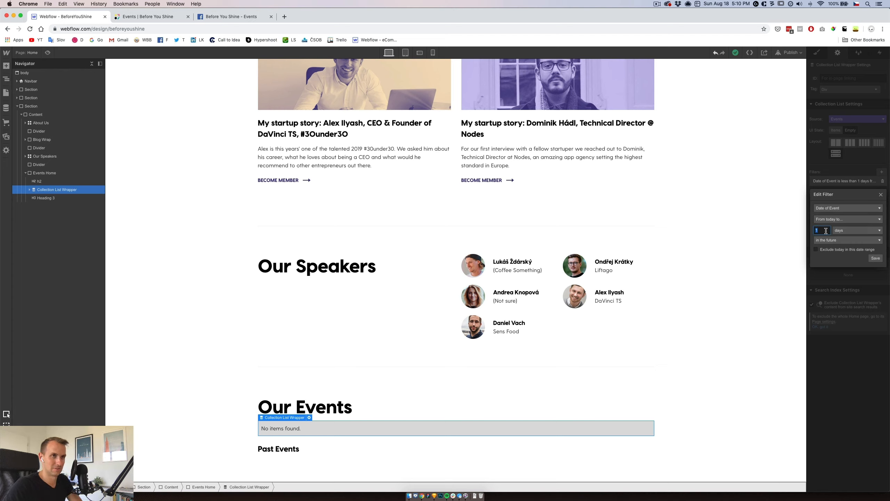
pyautogui.write('10')
pyautogui.click(845, 230)
pyautogui.click(844, 263)
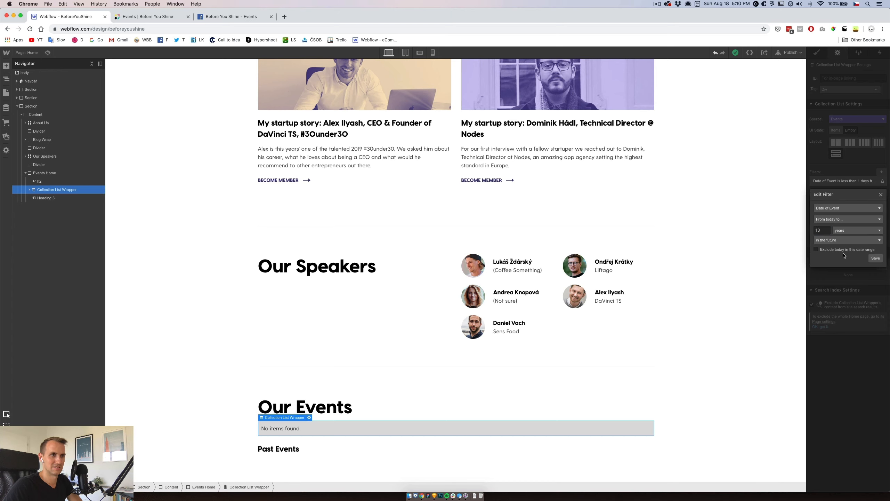
pyautogui.click(875, 259)
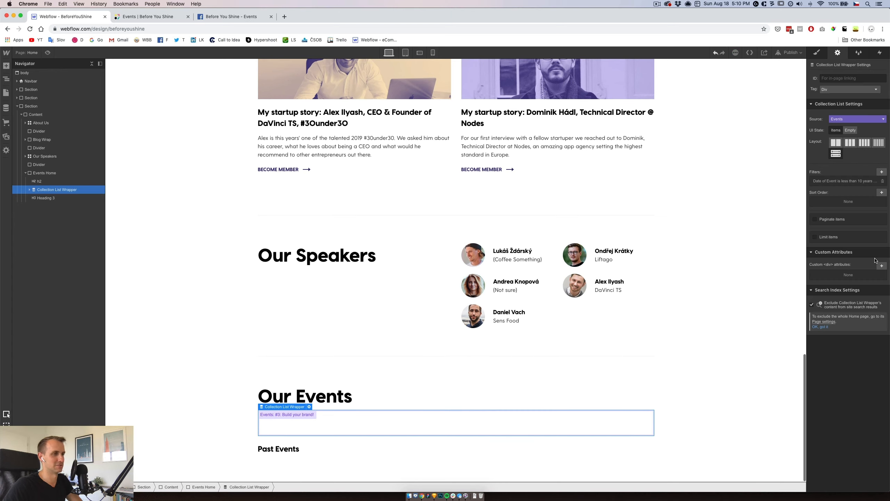
# Step: Add a text block inside the collection item of the Our Events list
pyautogui.click(6, 67)
pyautogui.click(6, 66)
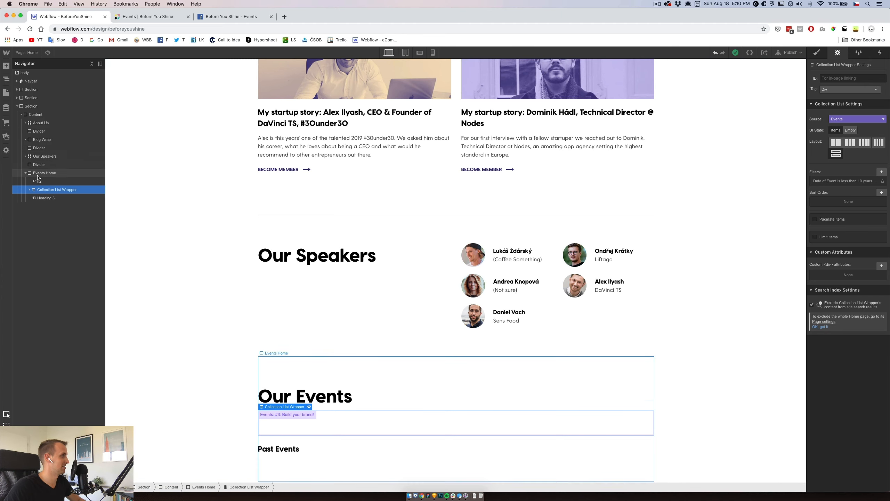
pyautogui.click(30, 190)
pyautogui.click(52, 198)
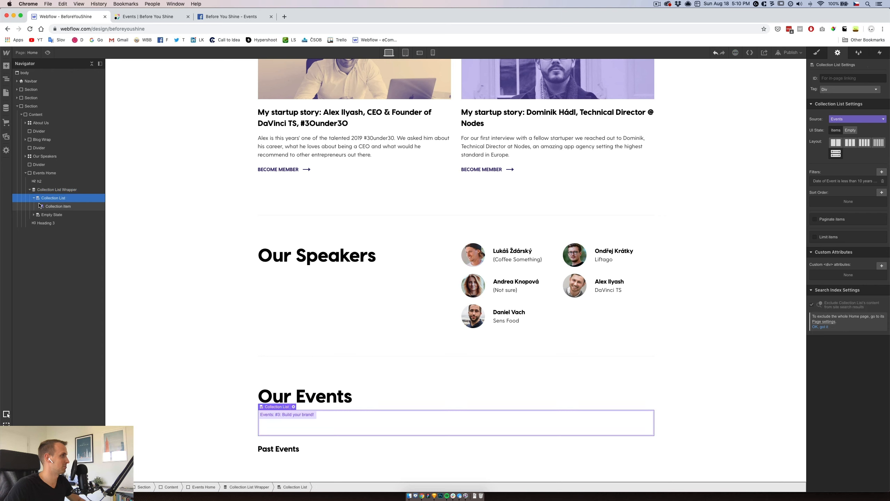
pyautogui.click(61, 207)
pyautogui.click(6, 66)
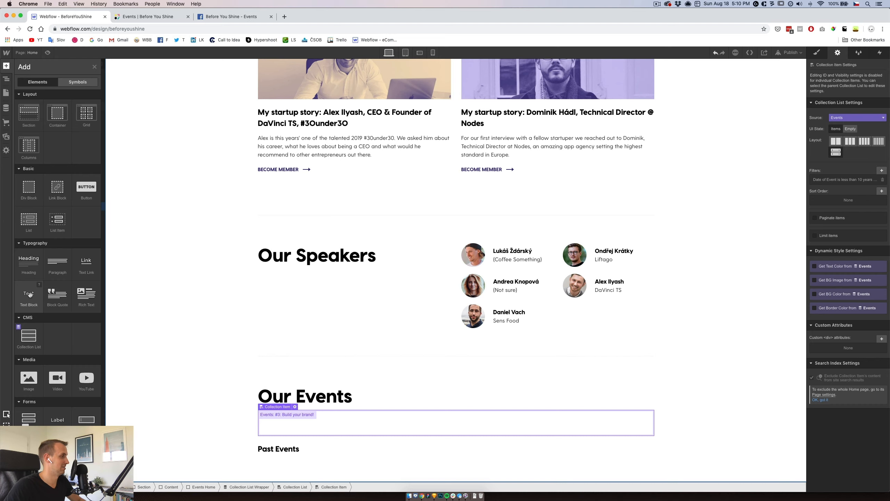
pyautogui.moveTo(29, 294); pyautogui.dragTo(316, 424)
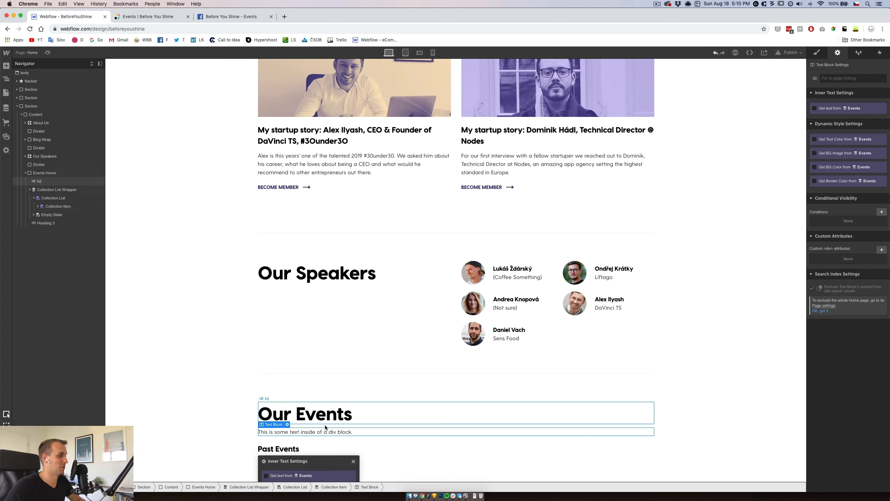
# Step: Duplicate the text block twice within the events collection item
pyautogui.press('super+c')
pyautogui.press('super+v')
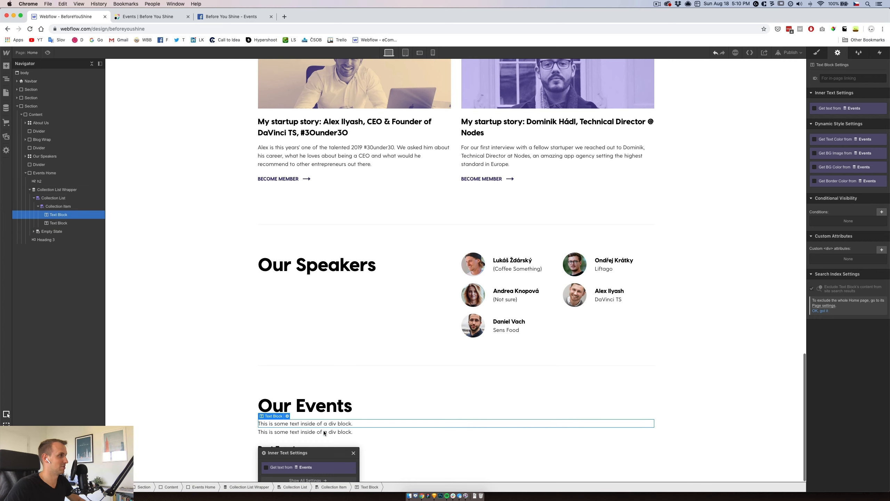
pyautogui.press('super+v')
# Step: Try to copy the first blog post's BECOME MEMBER link into the events collection item
pyautogui.click(7, 67)
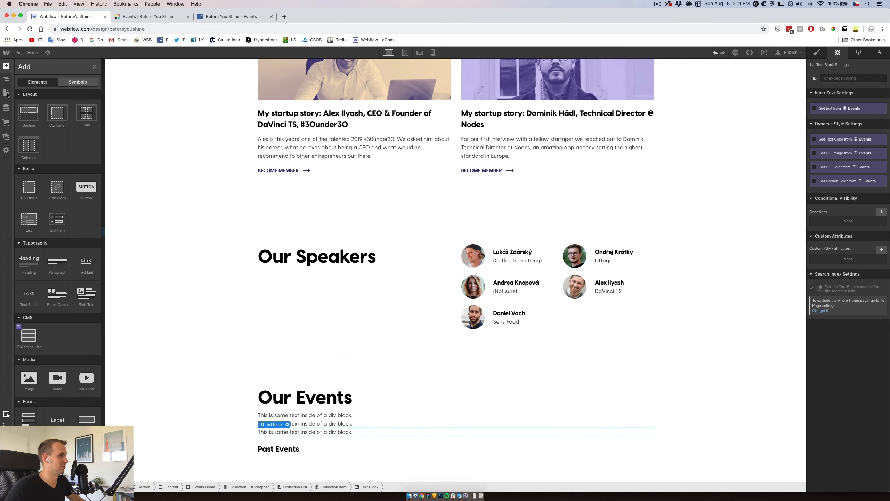
pyautogui.click(296, 170)
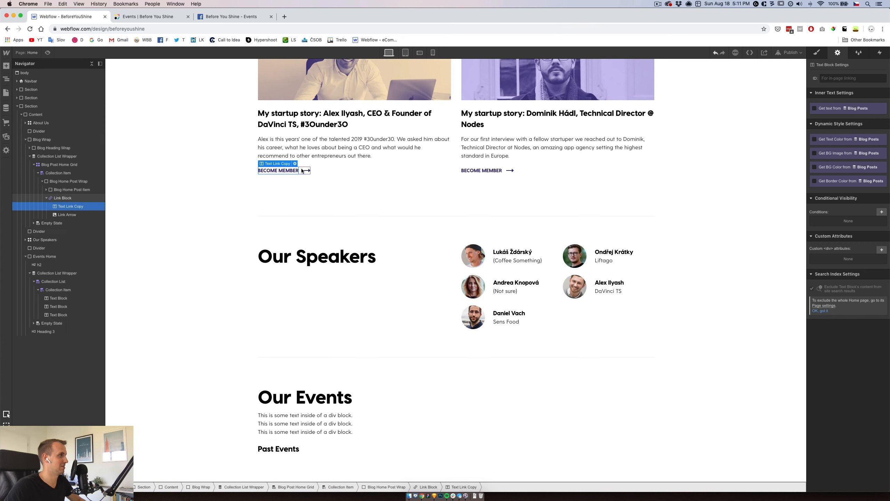
pyautogui.click(68, 289)
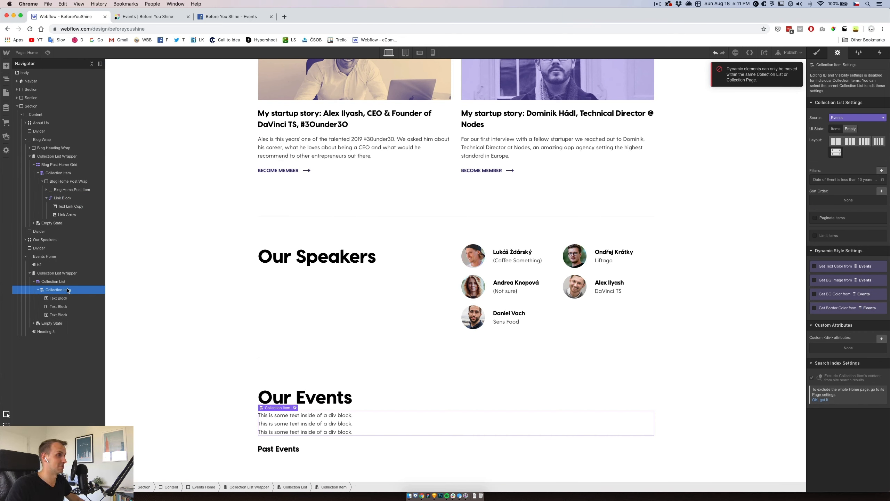
# Step: Copy the Community service's BECOME MEMBER link block into the events collection item, after the text blocks
pyautogui.scroll(10, 347, 228)
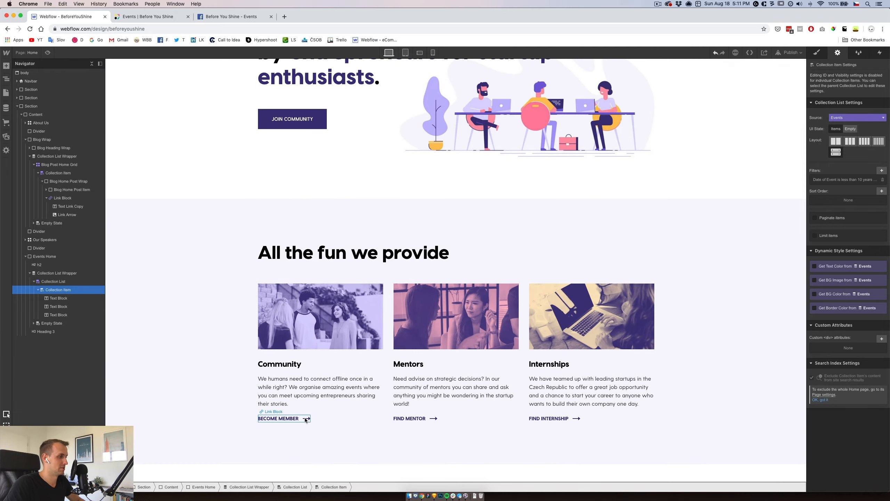
pyautogui.click(306, 419)
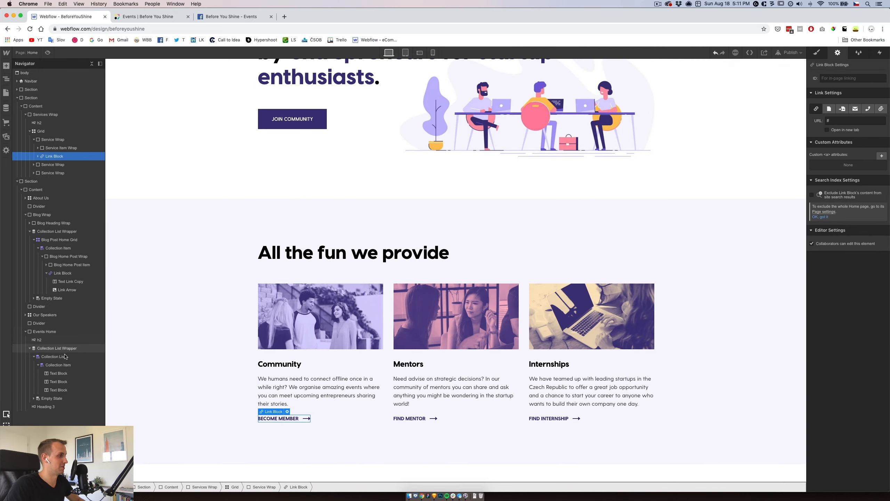
pyautogui.click(62, 365)
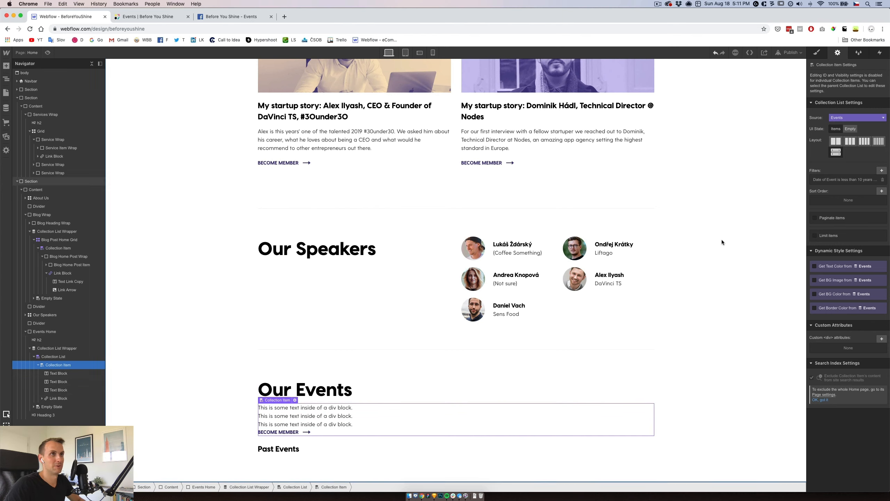
# Step: Lay out the events collection item as a horizontal flexbox, aligned to the end and justified with space between
pyautogui.click(816, 53)
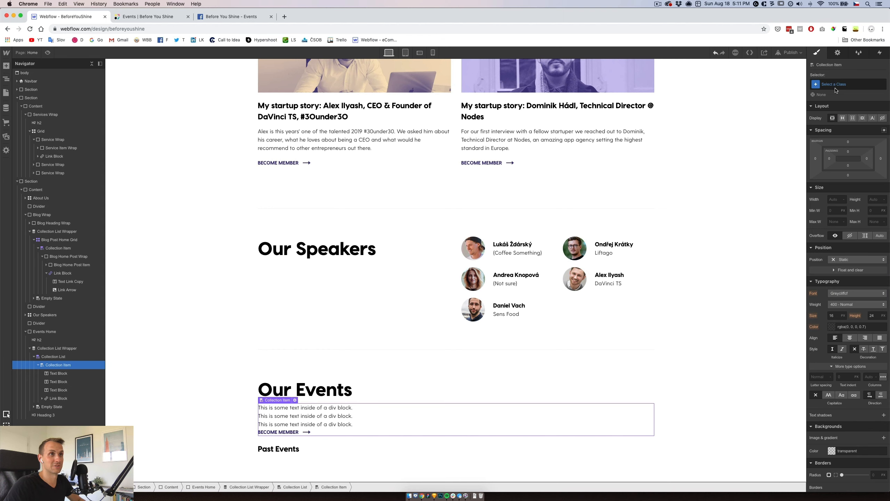
pyautogui.click(843, 118)
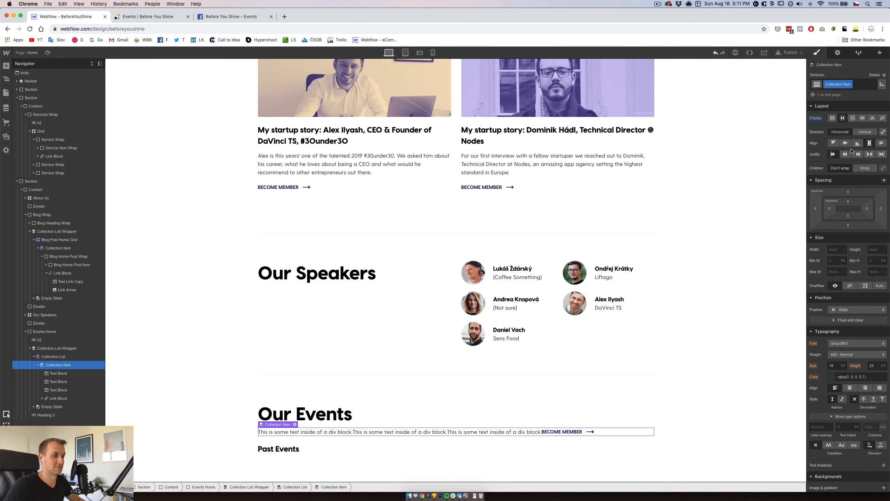
pyautogui.click(845, 142)
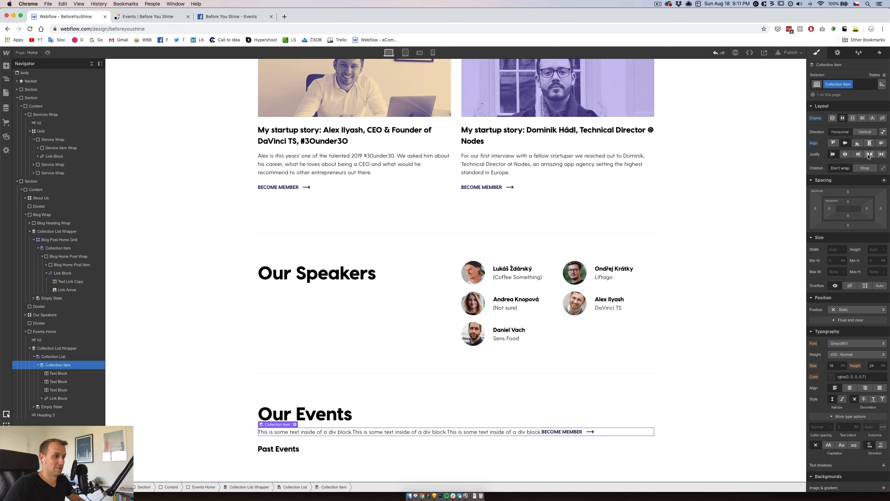
pyautogui.click(857, 145)
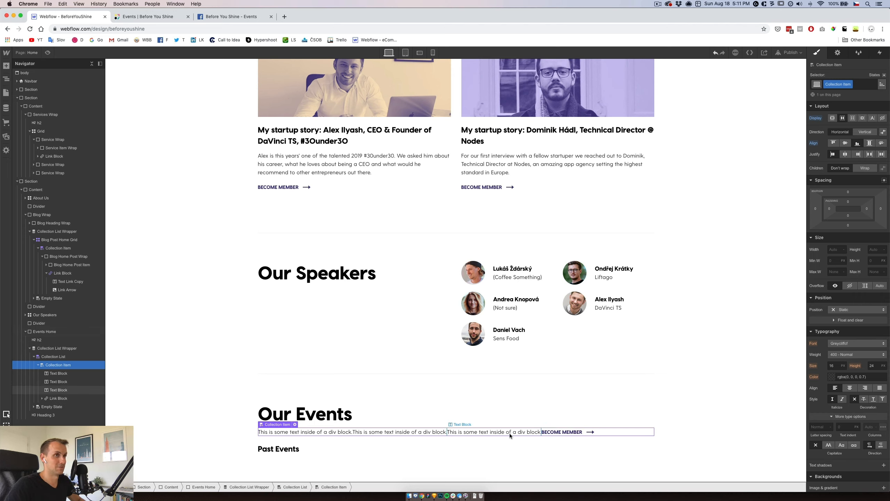
pyautogui.click(870, 155)
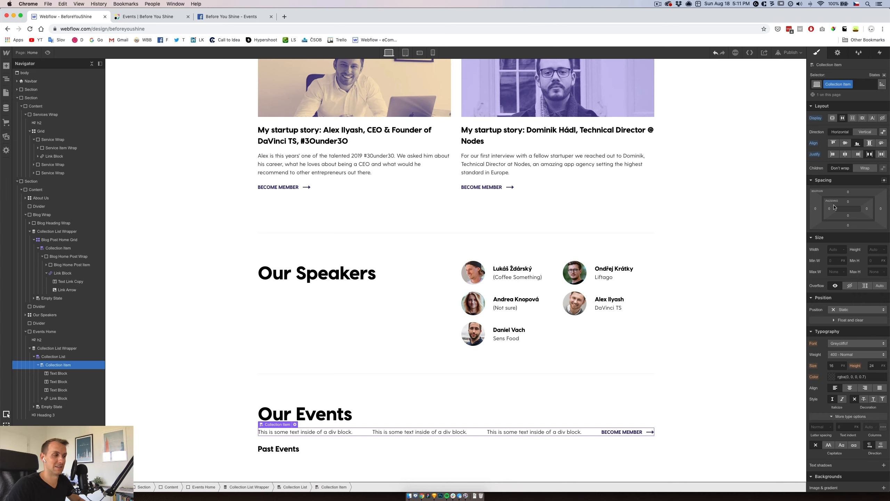
# Step: Bind the first text block in the events collection item to the Name field of Events
pyautogui.click(437, 432)
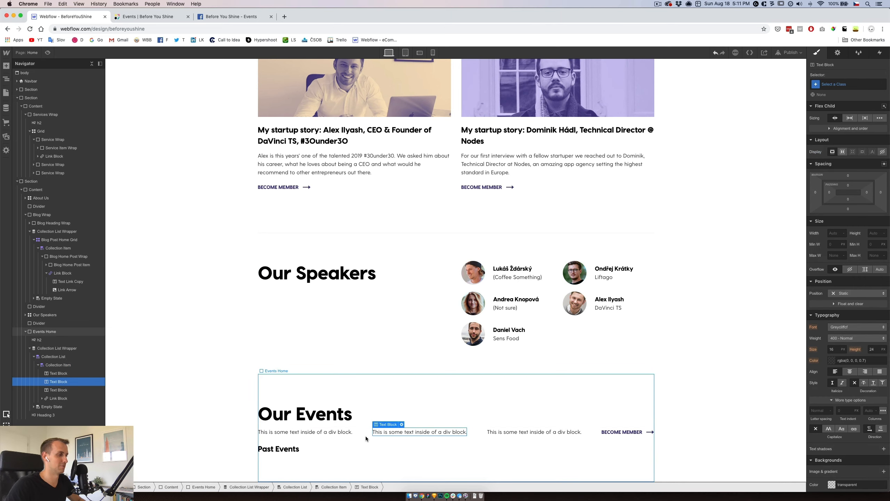
pyautogui.click(339, 432)
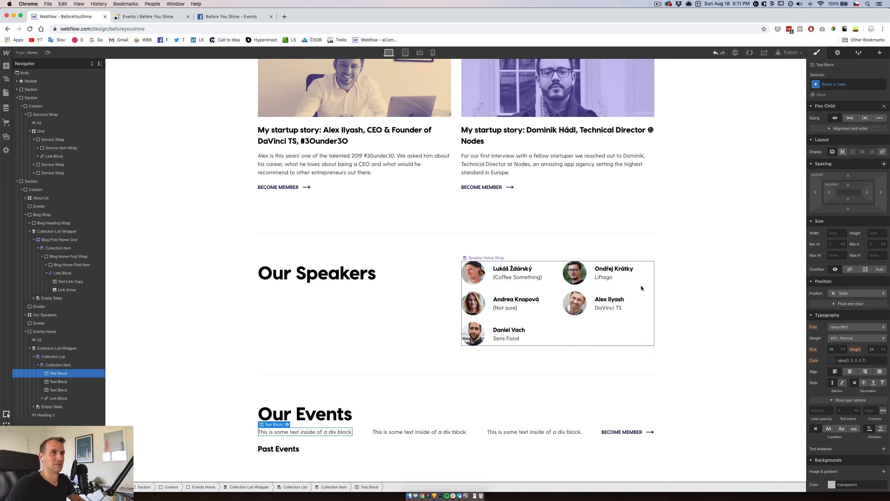
pyautogui.click(838, 52)
pyautogui.click(836, 111)
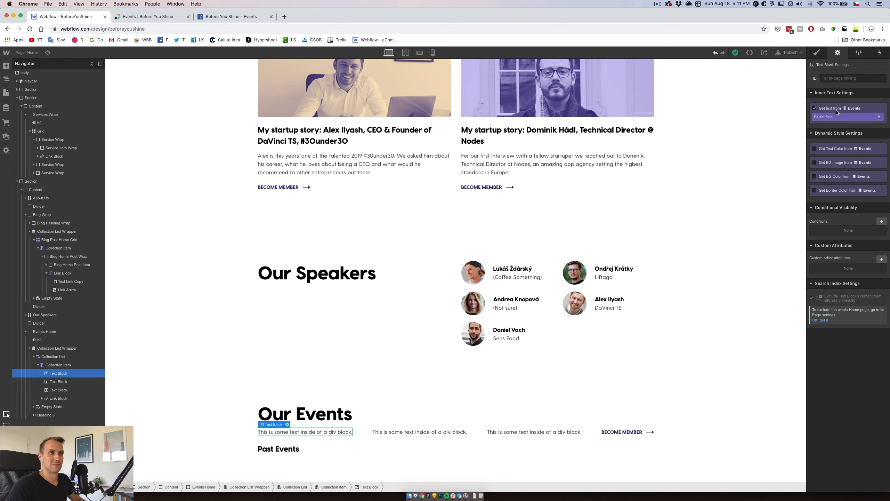
pyautogui.click(838, 116)
pyautogui.click(833, 130)
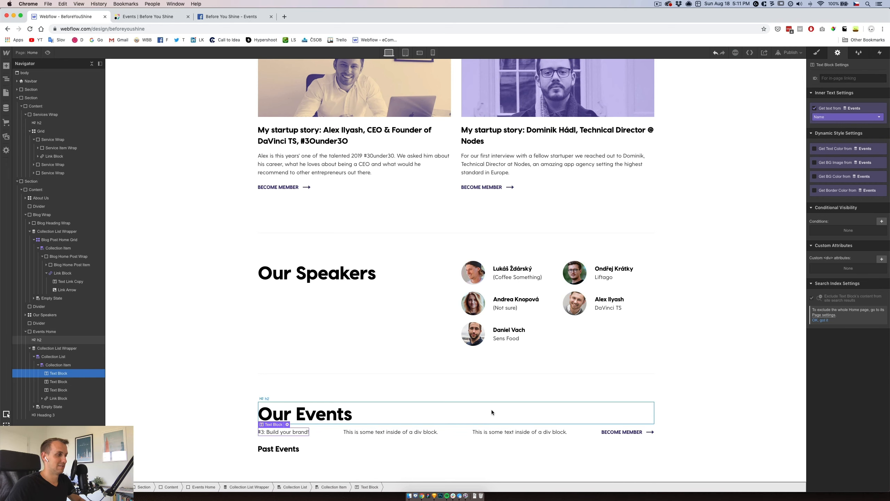
# Step: Bind the second text block in the events collection item to the Date of Event field and check the event rows in the Sketch design
pyautogui.click(414, 432)
pyautogui.click(839, 117)
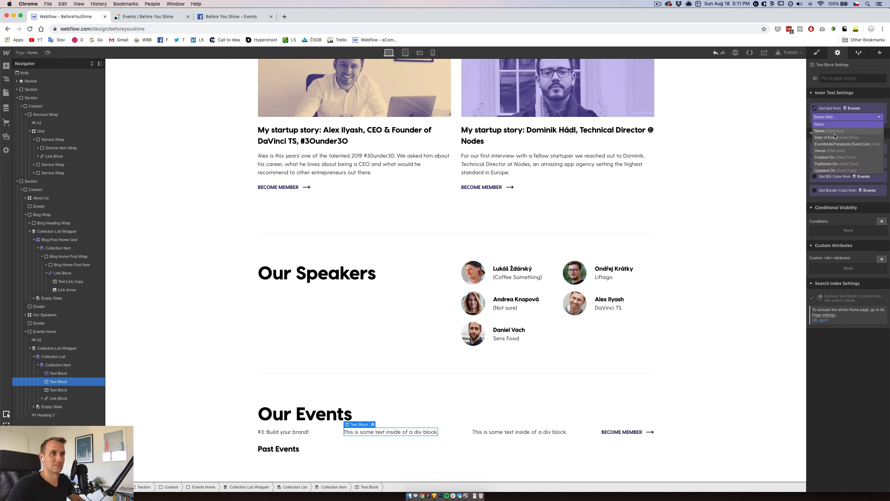
pyautogui.click(833, 137)
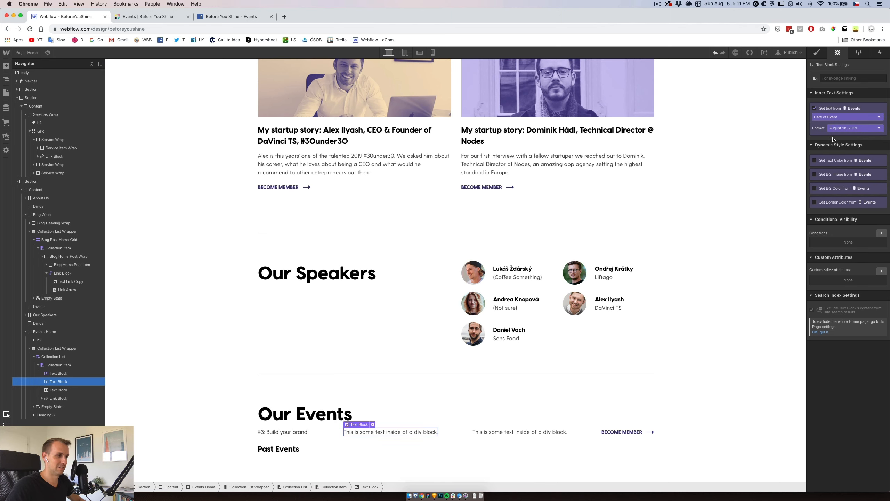
pyautogui.click(435, 496)
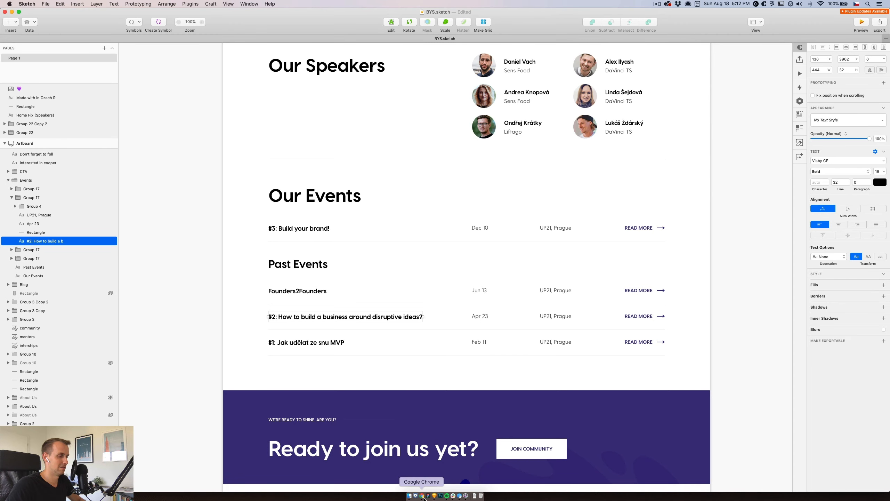
pyautogui.click(422, 496)
# Step: Bind the third text block in the events collection item to the Venue field of Events
pyautogui.click(491, 432)
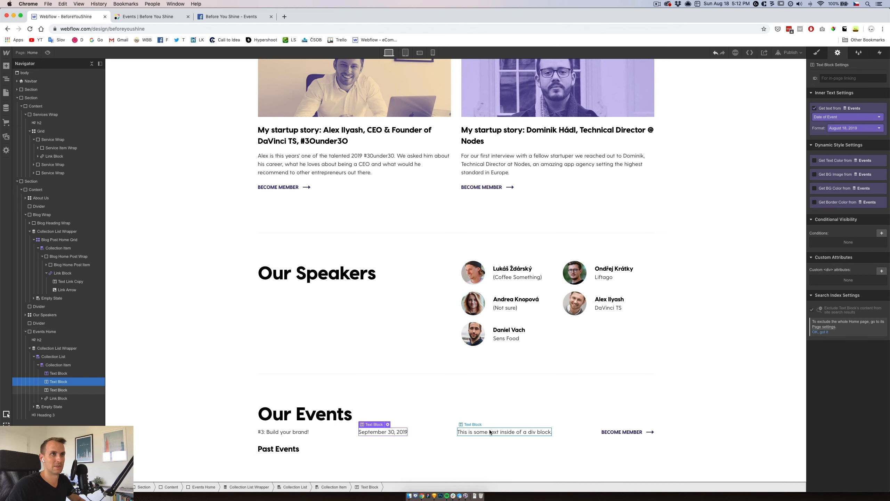
pyautogui.click(814, 108)
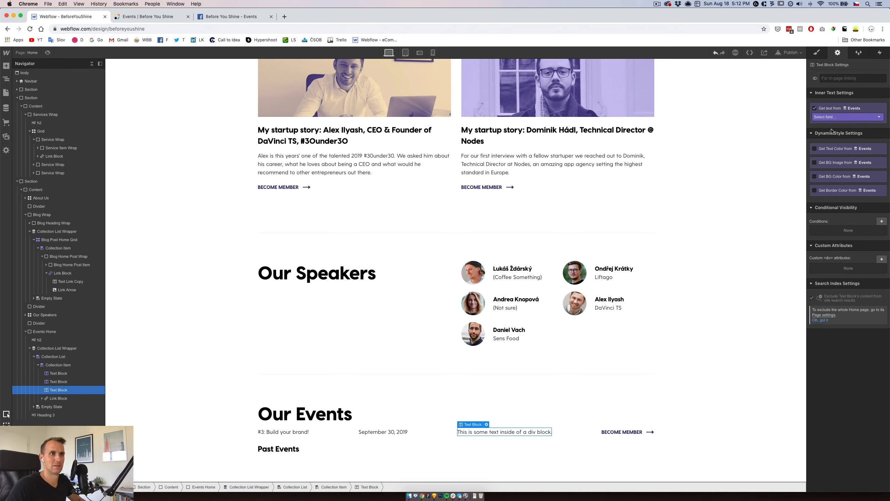
pyautogui.click(841, 117)
pyautogui.click(841, 158)
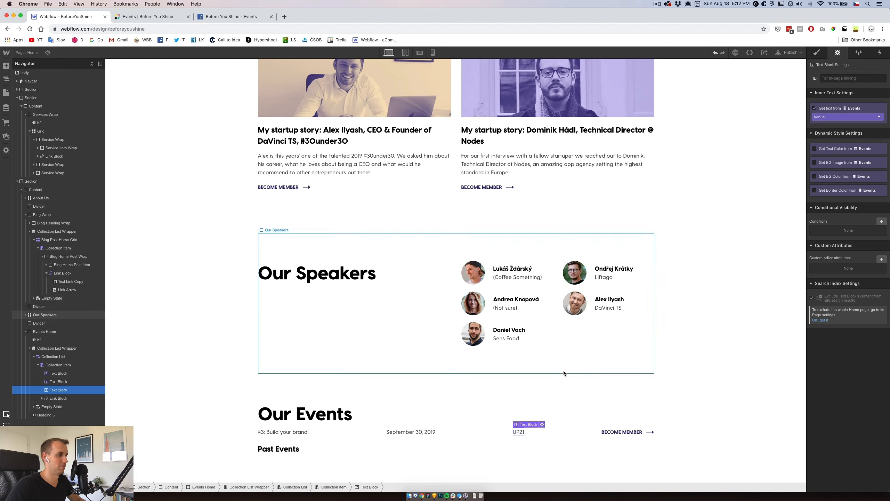
# Step: Add equal top and bottom padding to the events collection item
pyautogui.click(460, 430)
pyautogui.click(816, 52)
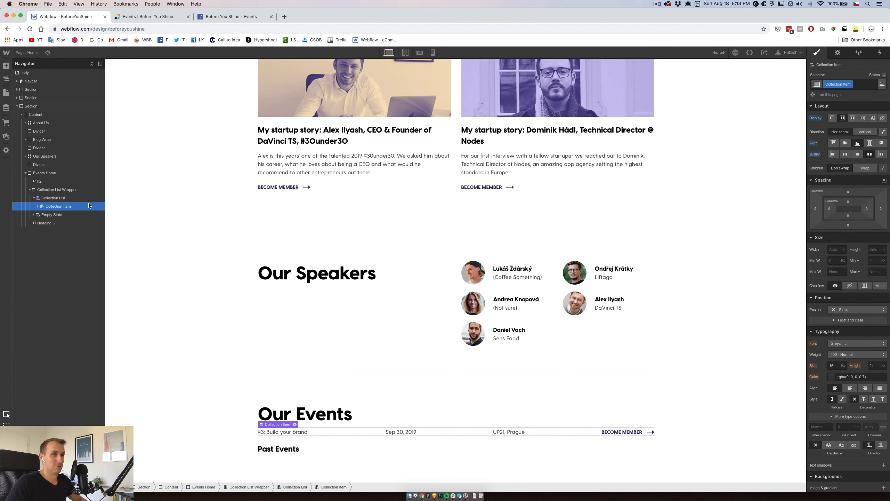
pyautogui.moveTo(849, 203); pyautogui.dragTo(849, 227)
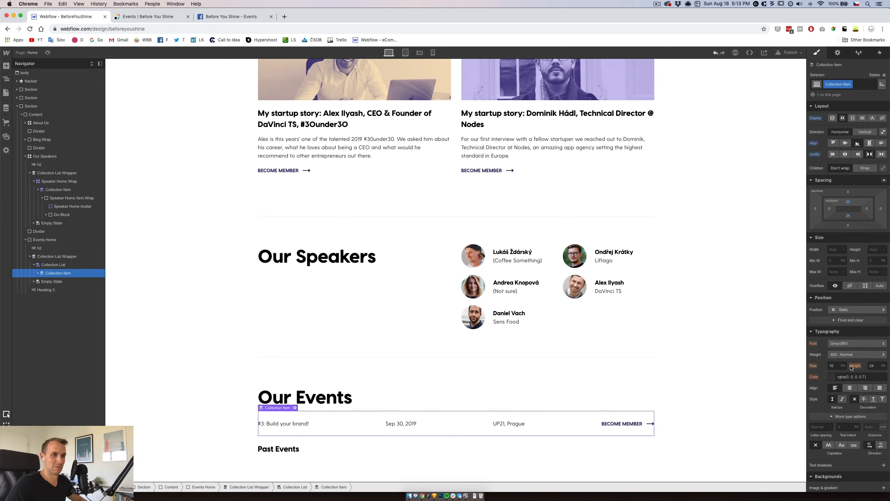
# Step: Give the events collection item a solid 1 px bottom border in Main Violet with a very low opacity
pyautogui.scroll(-5, 851, 361)
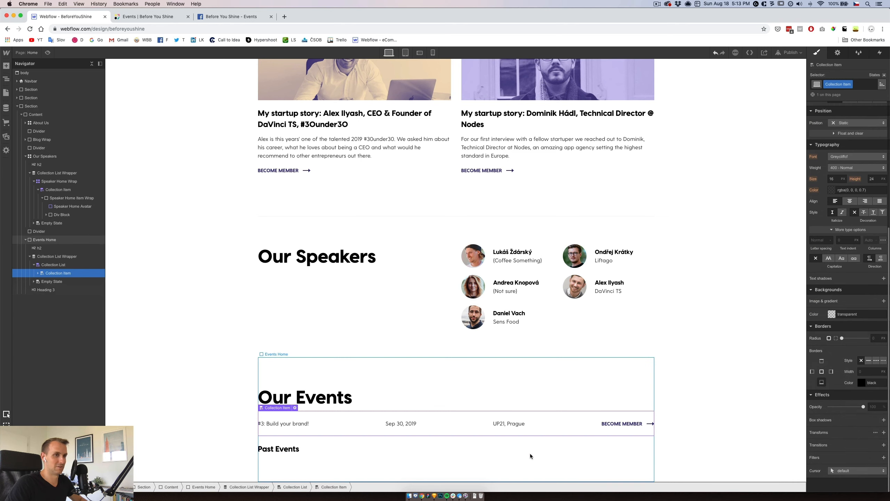
pyautogui.click(868, 362)
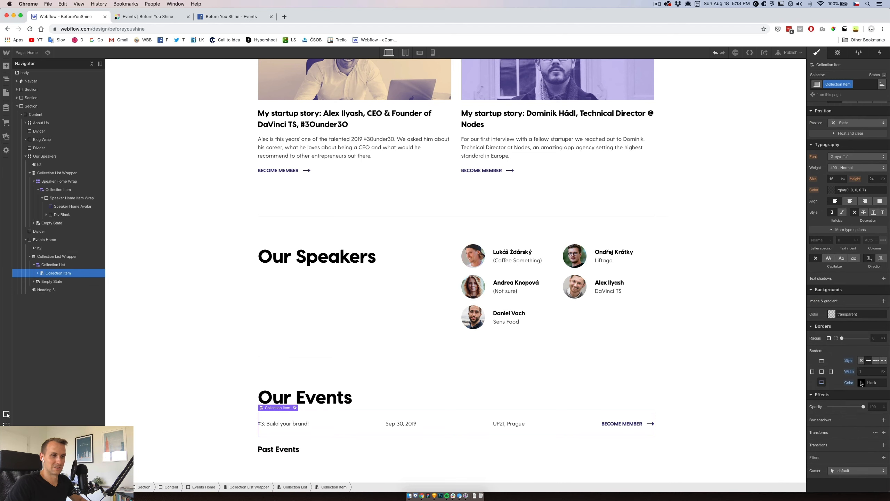
pyautogui.click(861, 383)
pyautogui.click(843, 355)
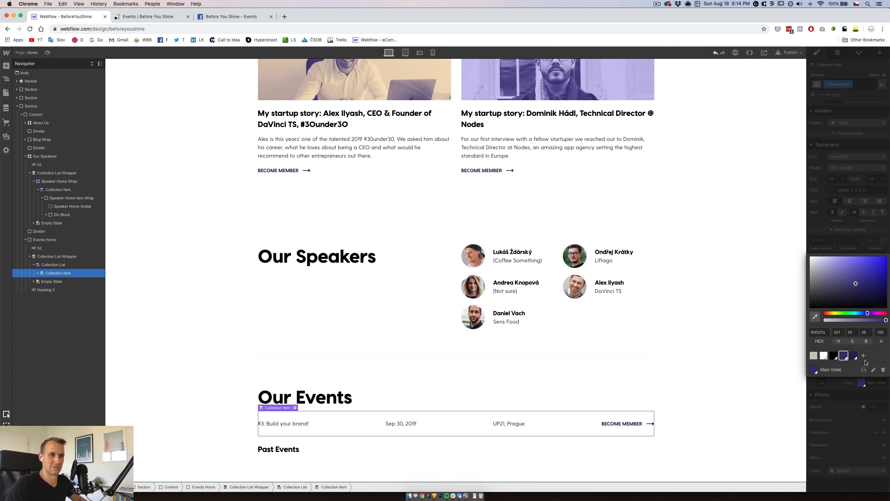
pyautogui.doubleClick(882, 331)
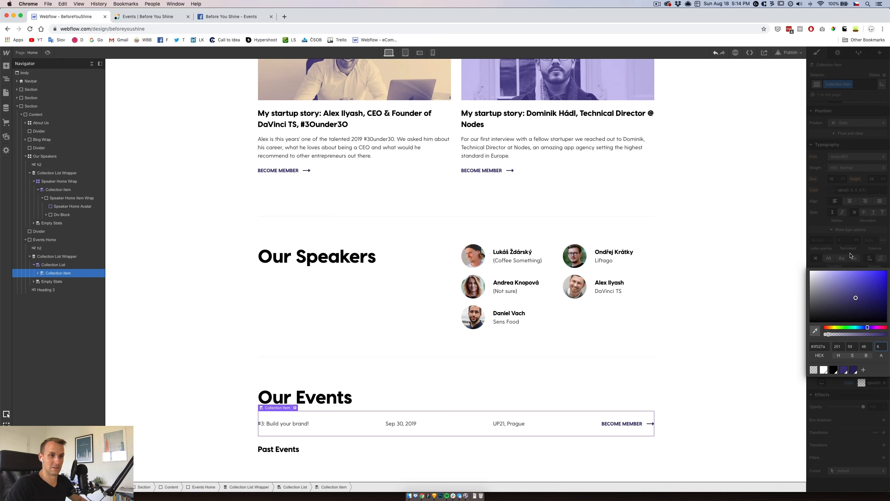
pyautogui.click(851, 254)
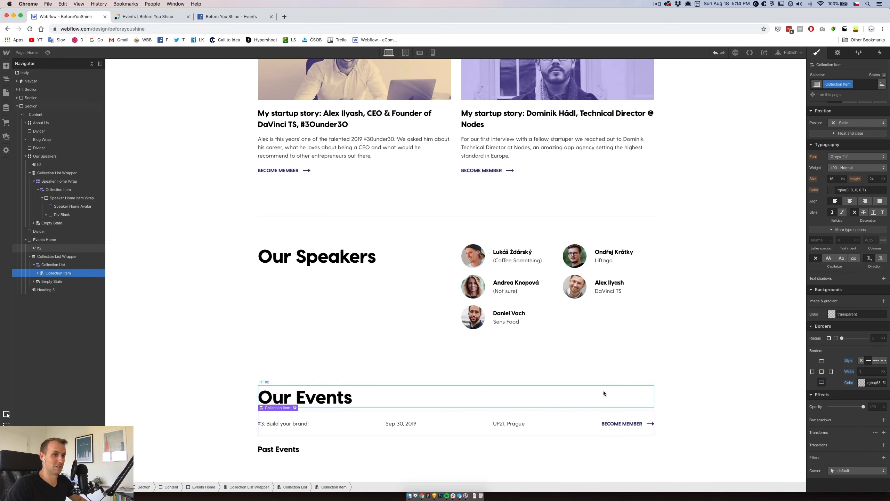
pyautogui.click(483, 387)
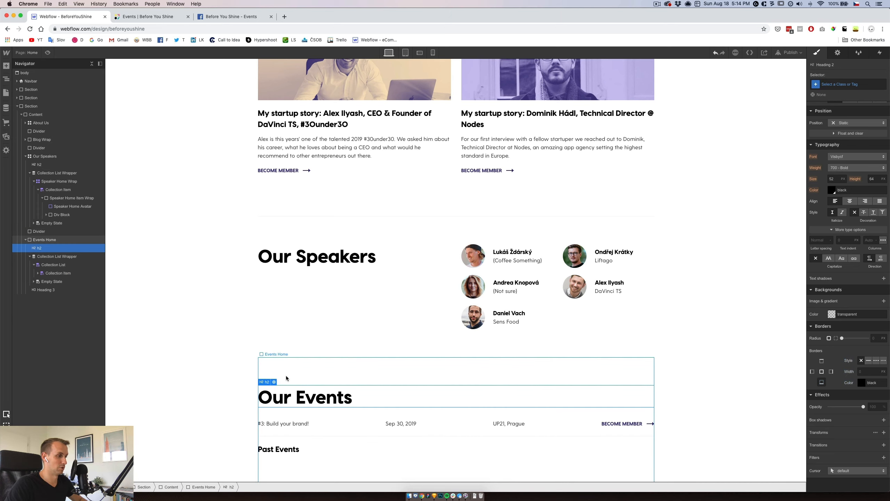
pyautogui.click(248, 387)
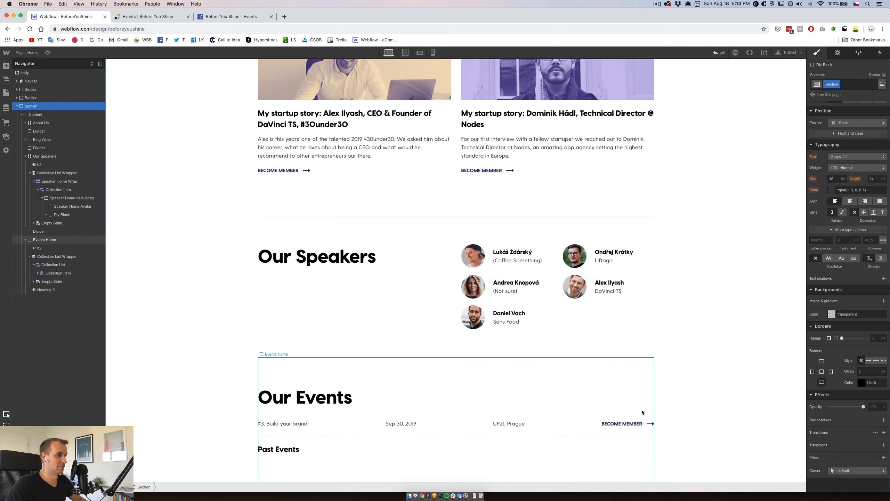
pyautogui.click(477, 416)
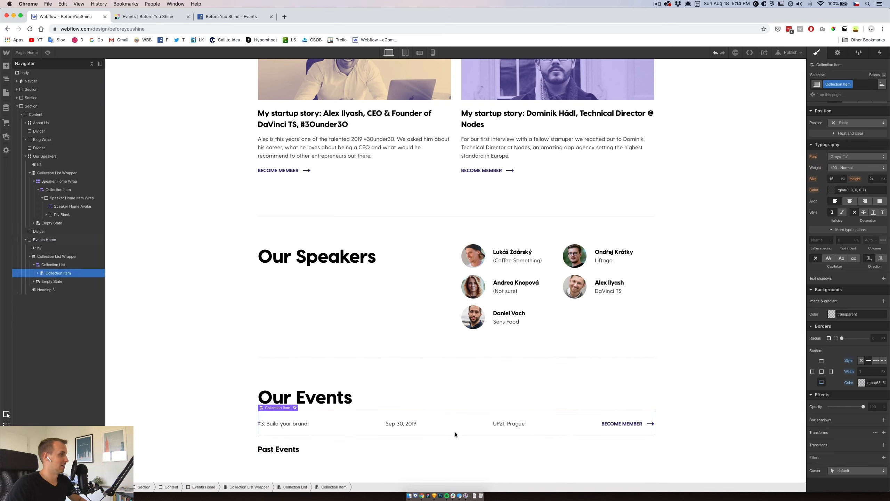
# Step: Duplicate the events Collection List Wrapper and place the copy below the Past Events heading
pyautogui.click(30, 256)
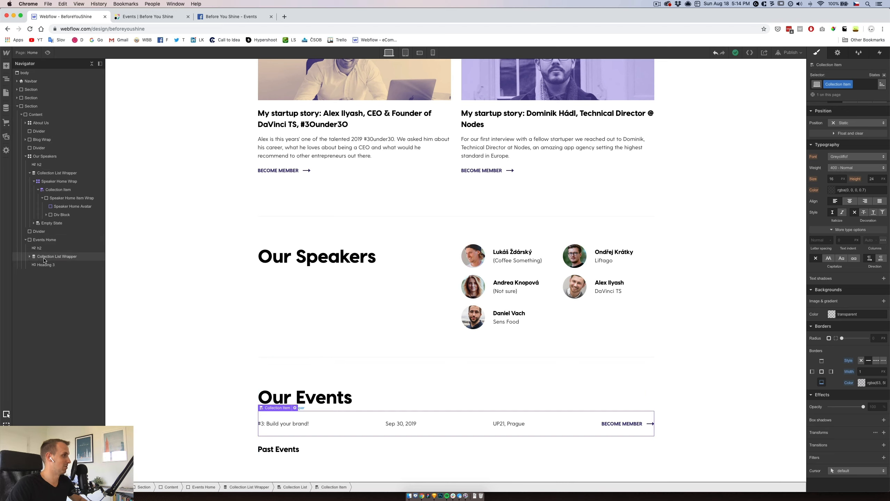
pyautogui.click(45, 256)
pyautogui.press('super+c')
pyautogui.press('super+v')
pyautogui.moveTo(46, 266); pyautogui.dragTo(48, 278)
pyautogui.scroll(-2, 127, 312)
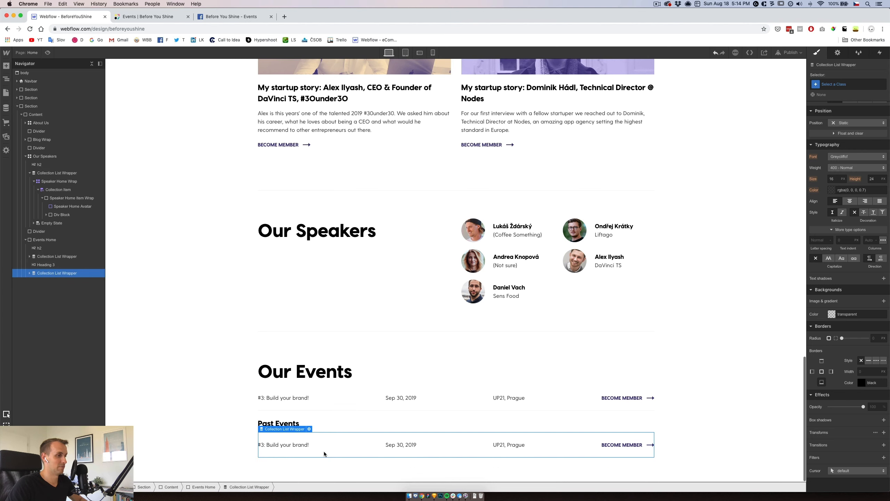
# Step: Link the link blocks in both events lists to the Eventbrite/Facebook Event Link field, opening in a new tab
pyautogui.click(649, 398)
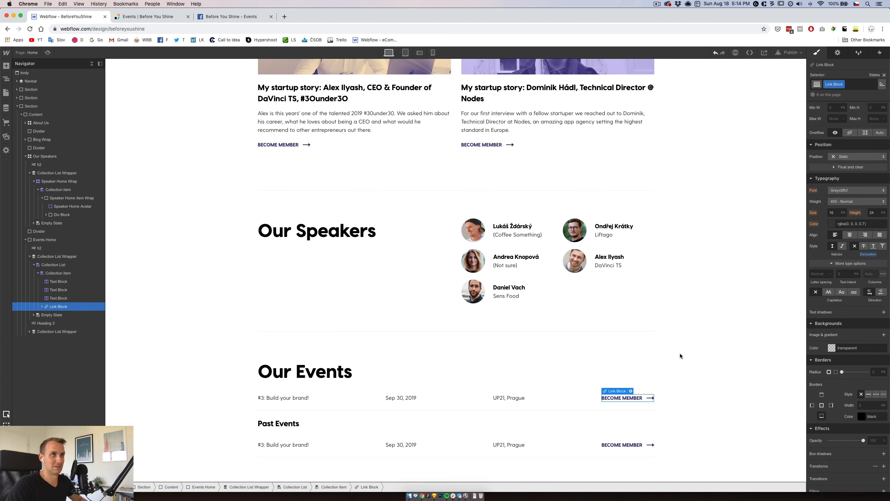
pyautogui.click(838, 57)
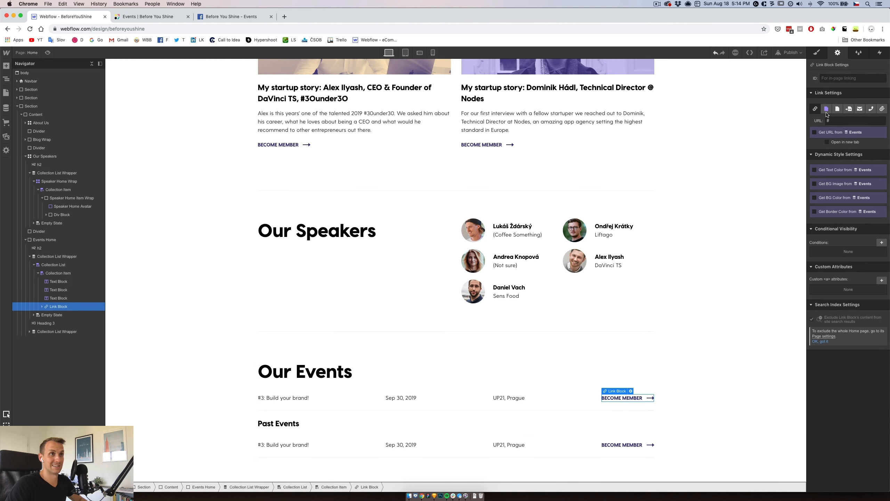
pyautogui.click(826, 113)
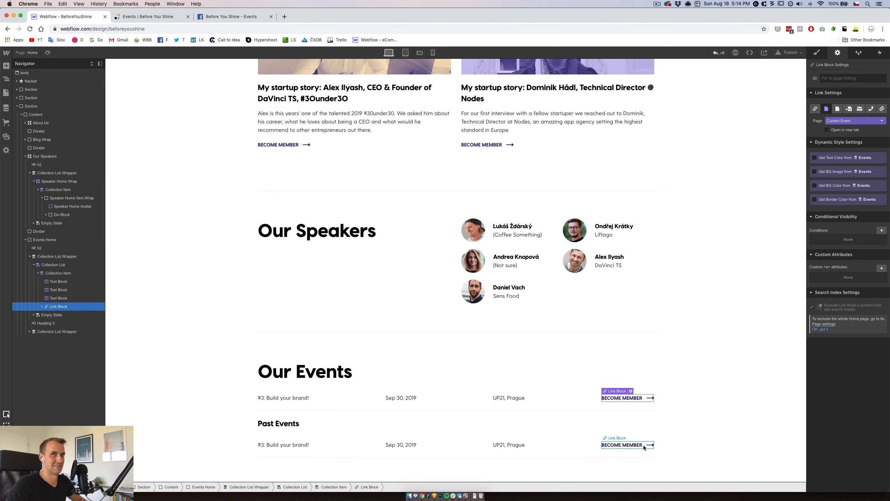
pyautogui.click(815, 108)
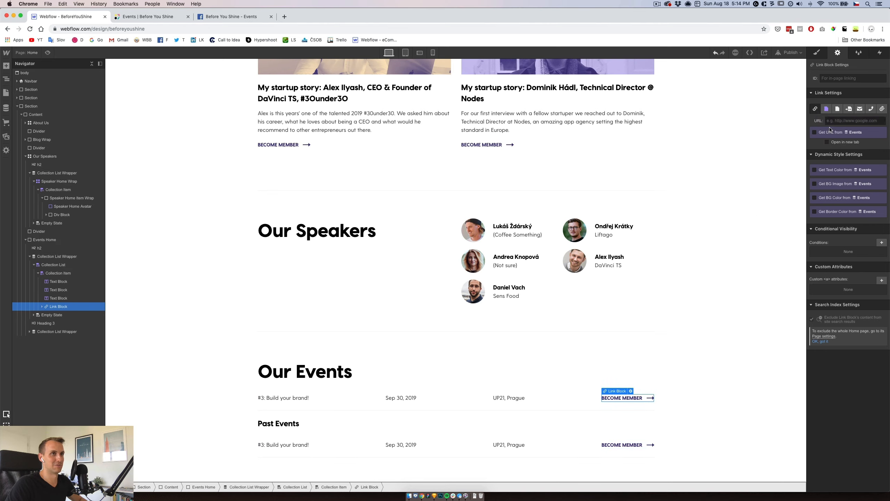
pyautogui.click(829, 133)
pyautogui.click(841, 141)
pyautogui.click(832, 156)
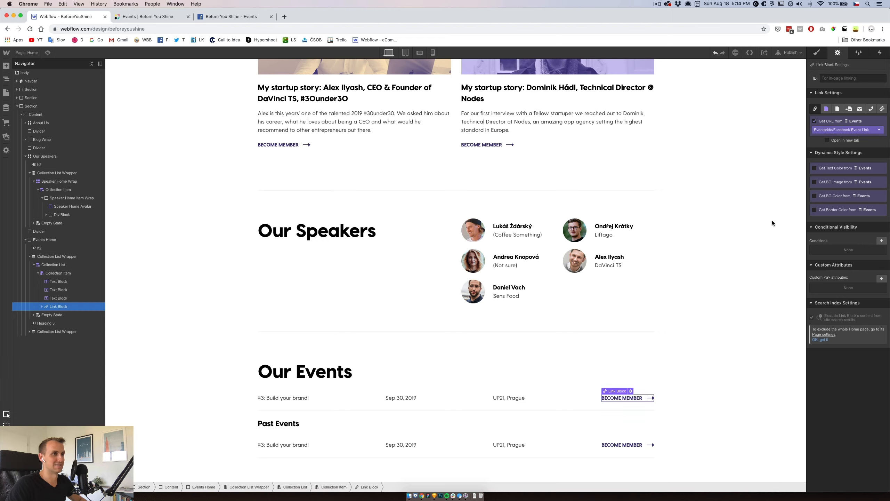
pyautogui.click(846, 140)
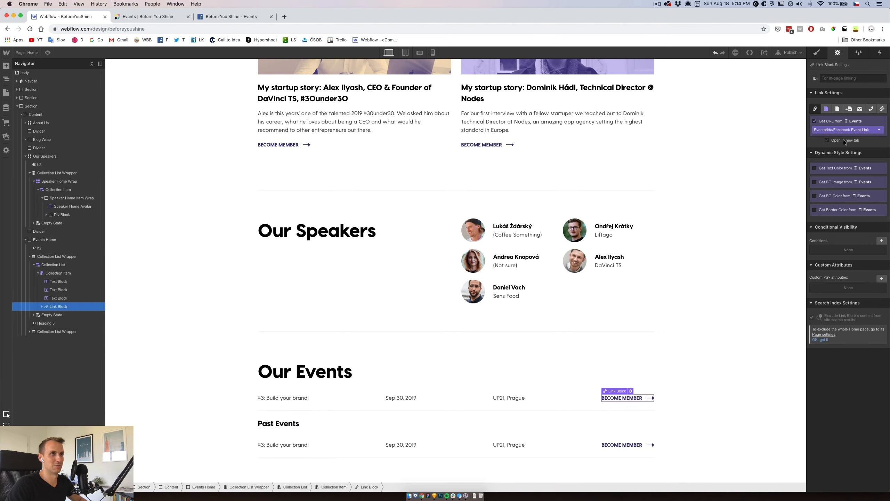
pyautogui.click(646, 446)
pyautogui.click(829, 136)
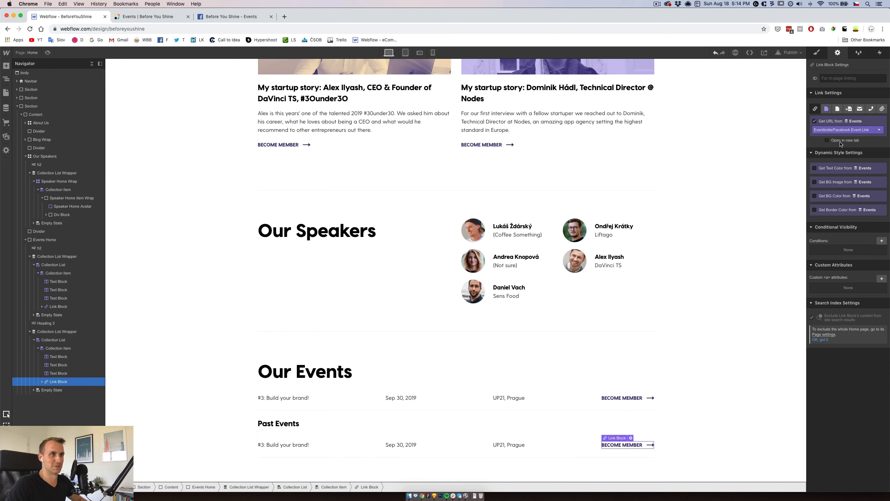
# Step: Change the Past Events list's Date of Event filter to cover from today to 10 years in the past
pyautogui.click(300, 430)
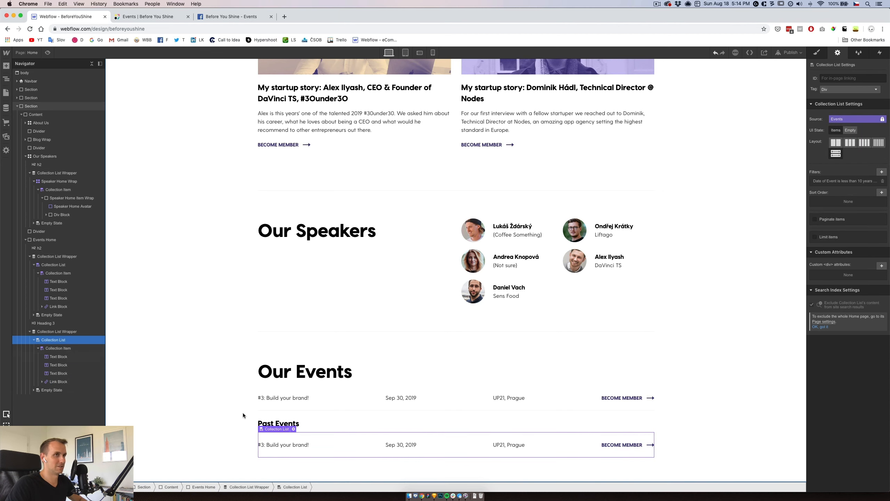
pyautogui.click(843, 181)
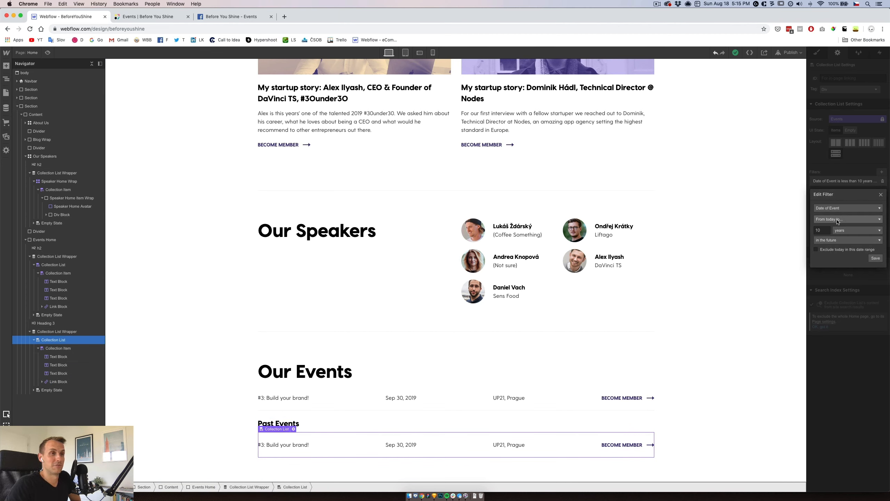
pyautogui.click(822, 229)
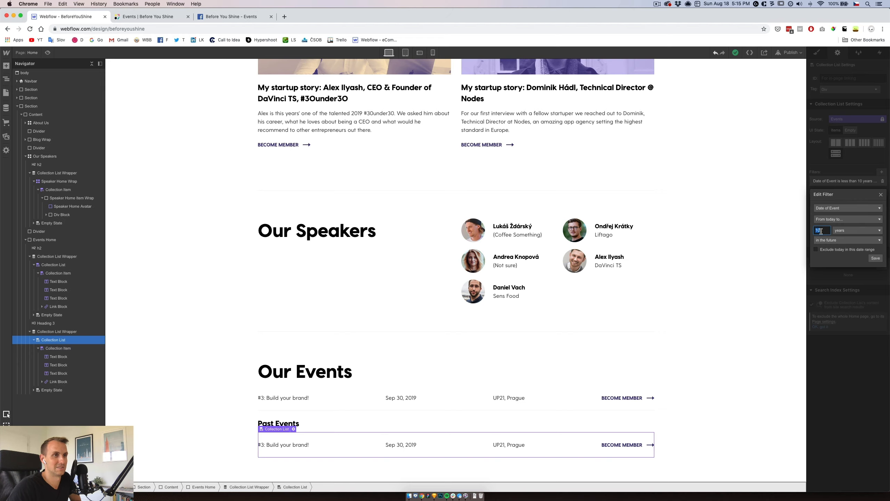
pyautogui.click(847, 239)
pyautogui.click(847, 247)
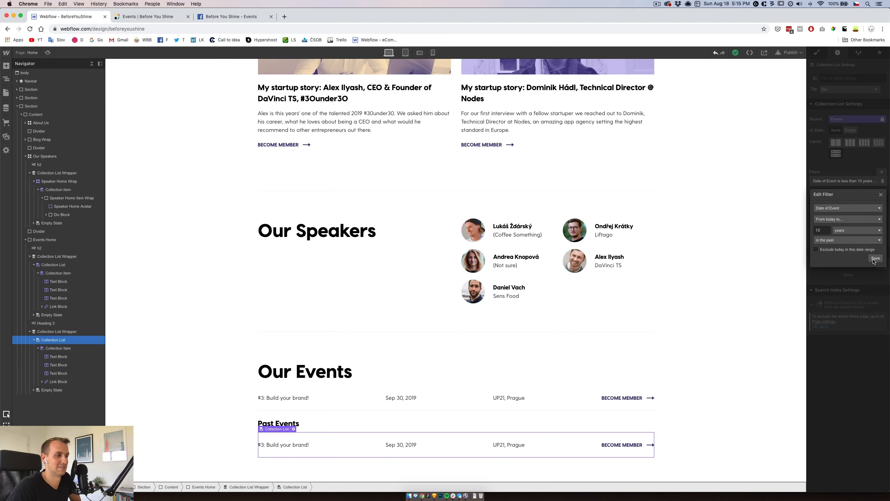
pyautogui.click(875, 258)
# Step: Switch to the Sketch design and examine how the event rows align with the layout grid
pyautogui.press('super+Tab')
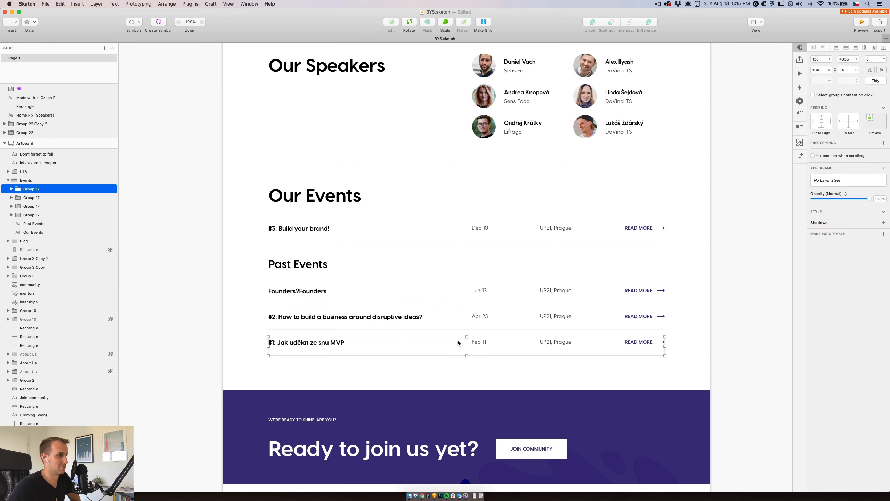
pyautogui.hotkey('ctrl', 'l')
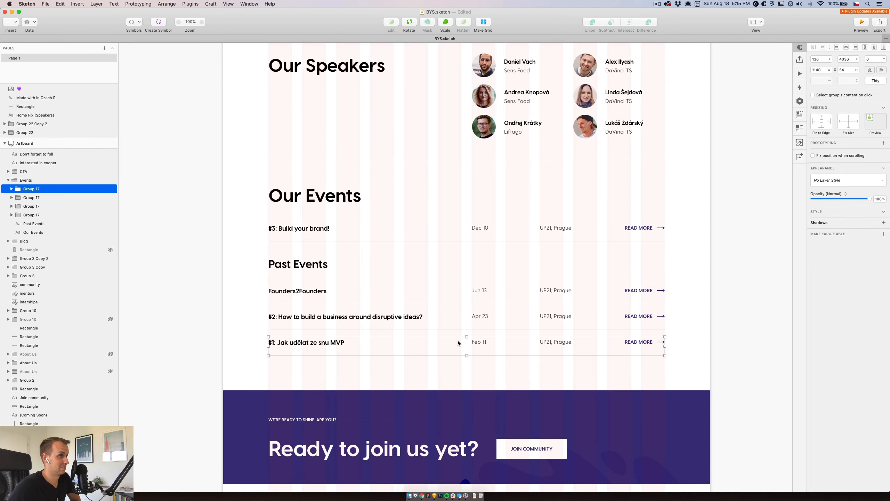
pyautogui.press('super+Tab')
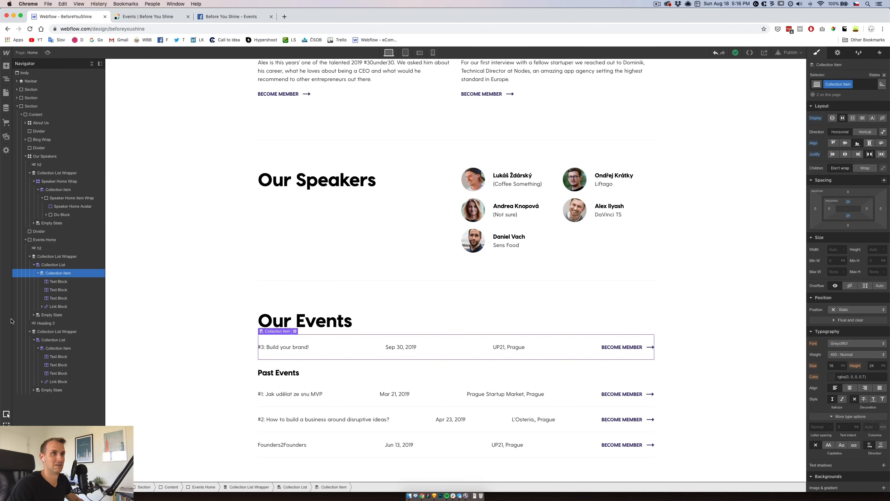
# Step: Change the events Collection Item's display to a grid with four columns and a single row
pyautogui.click(852, 117)
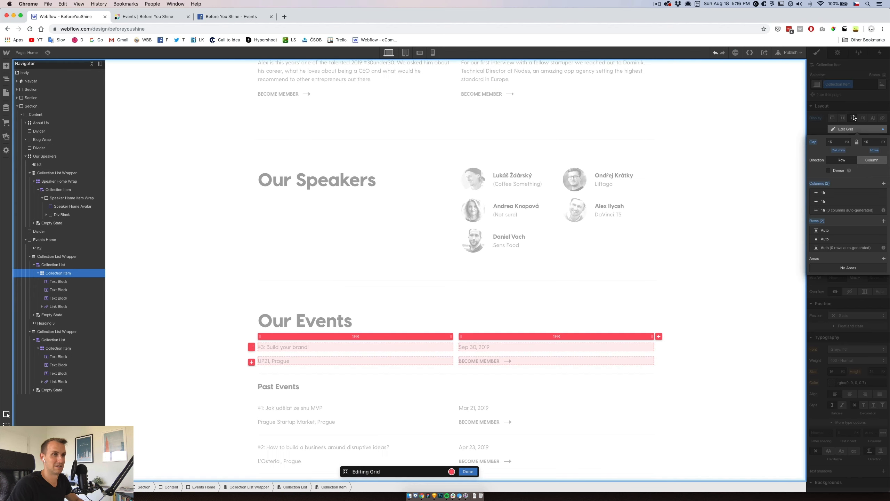
pyautogui.click(884, 183)
pyautogui.click(884, 183)
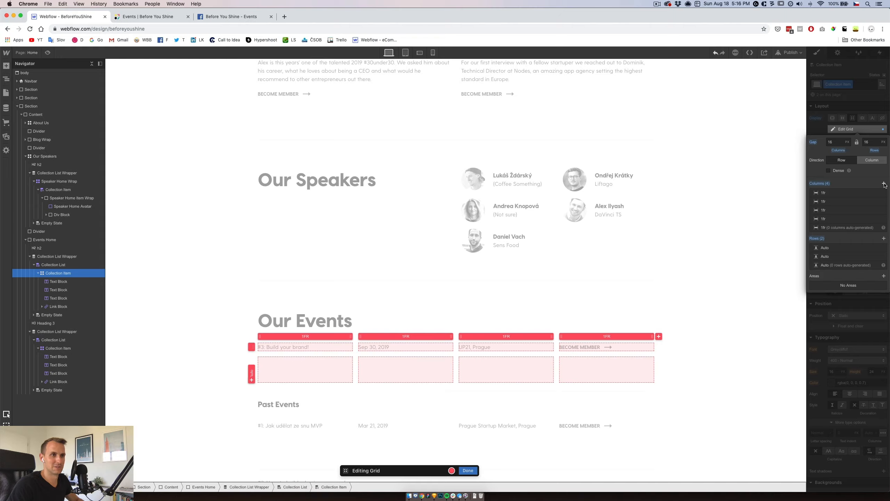
# Step: Check the event row proportions in the Sketch design, return to Webflow and set the grid's first column to 3fr
pyautogui.press('super+Tab')
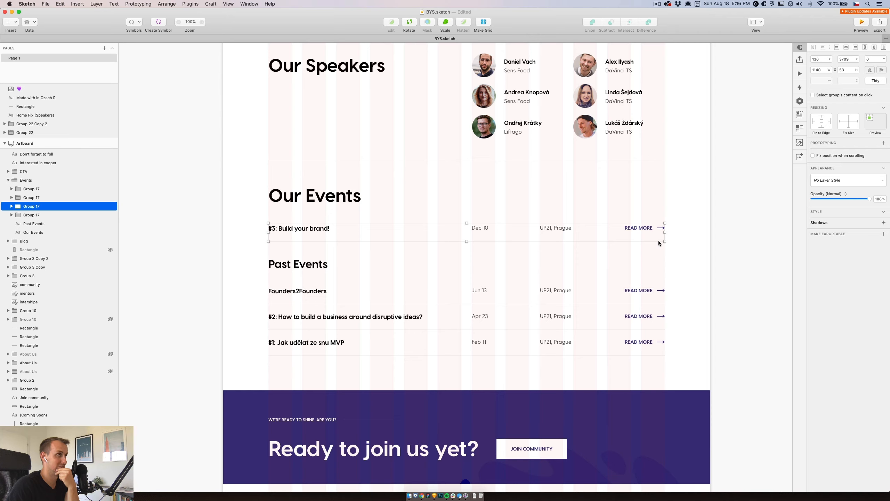
pyautogui.click(421, 495)
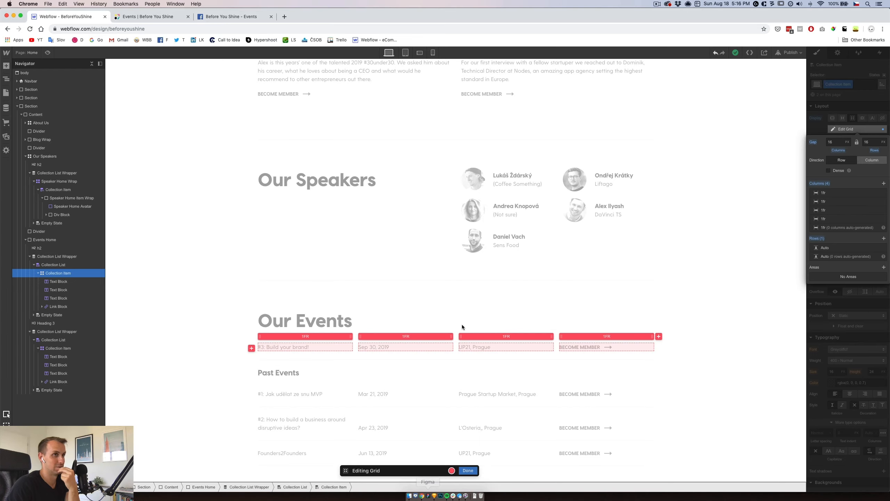
pyautogui.click(828, 193)
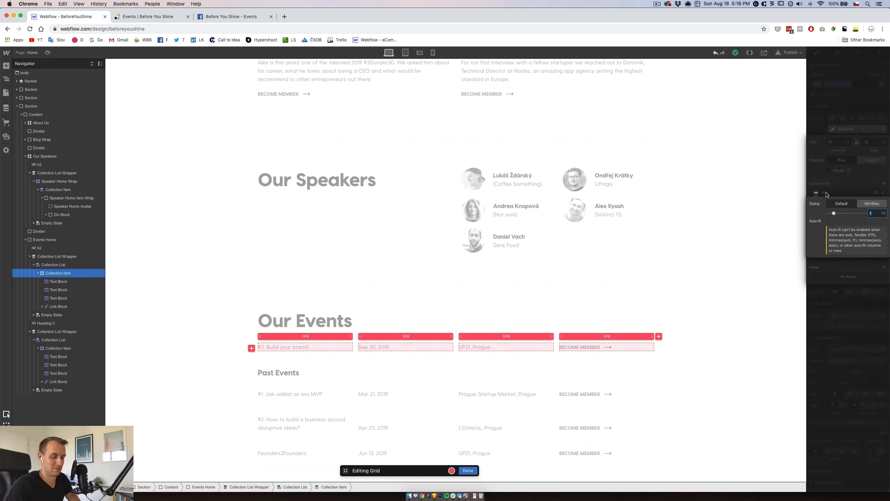
pyautogui.write('3')
pyautogui.press('Return')
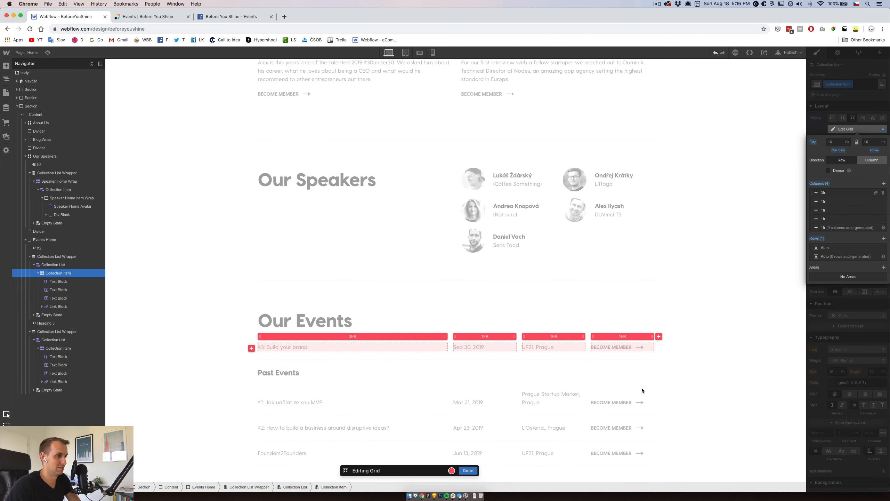
pyautogui.click(469, 469)
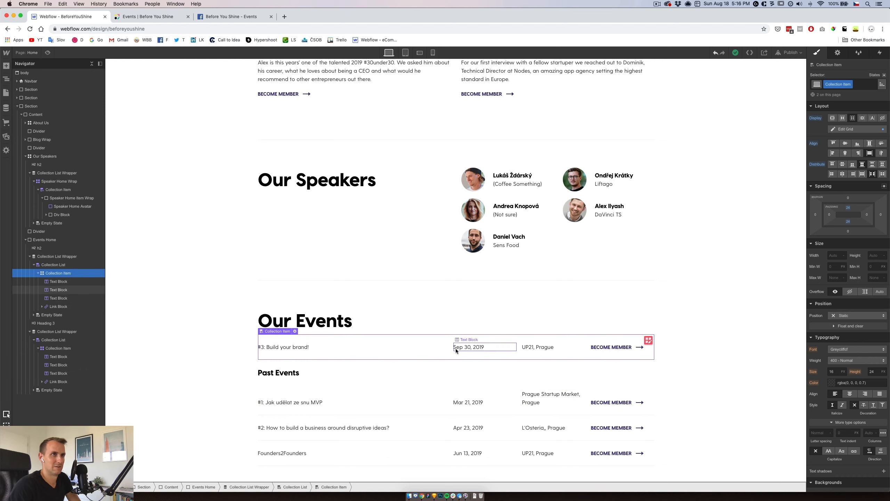
# Step: Set the column gap of the event item grid to 30 px
pyautogui.click(843, 129)
pyautogui.click(837, 143)
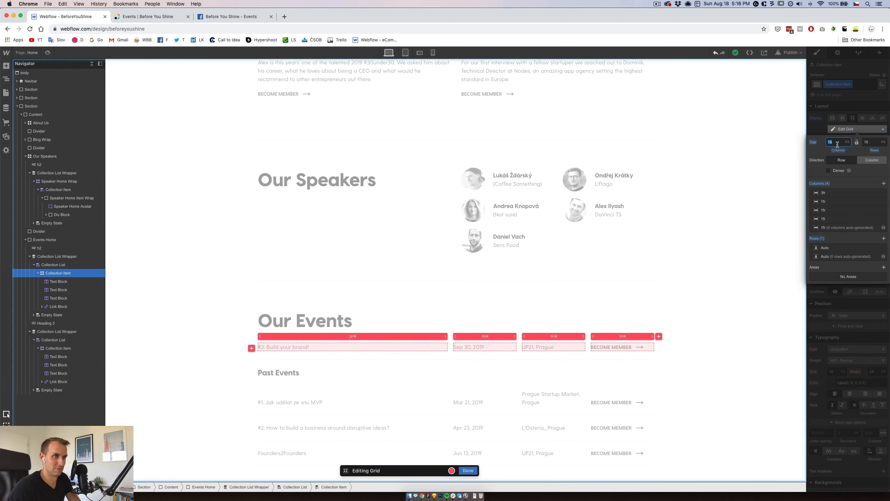
pyautogui.write('30')
pyautogui.press('Return')
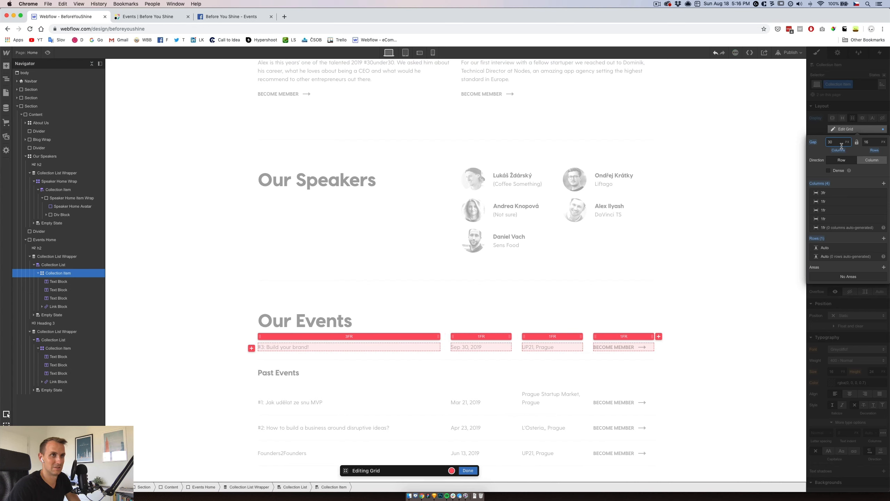
pyautogui.click(872, 143)
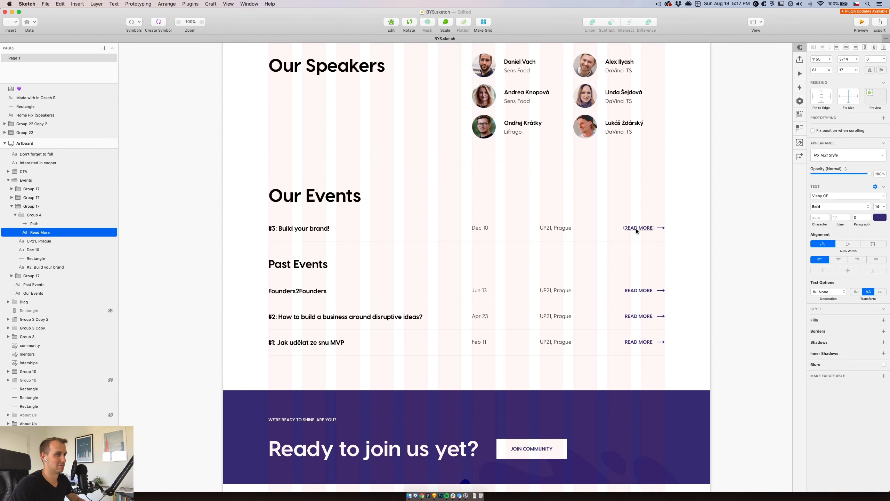
# Step: Check the link label in the Sketch design and change the Our Events link text in Webflow to "View Event"
pyautogui.doubleClick(638, 228)
pyautogui.press('Escape')
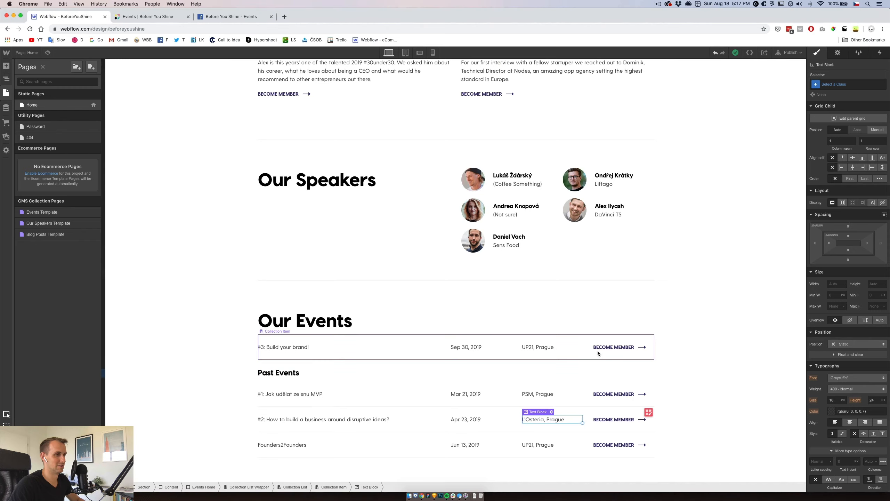
pyautogui.click(613, 345)
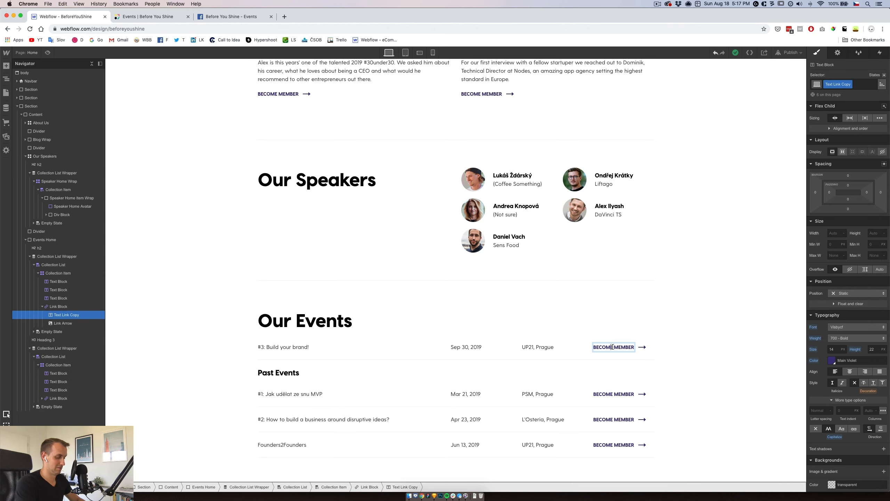
pyautogui.doubleClick(613, 347)
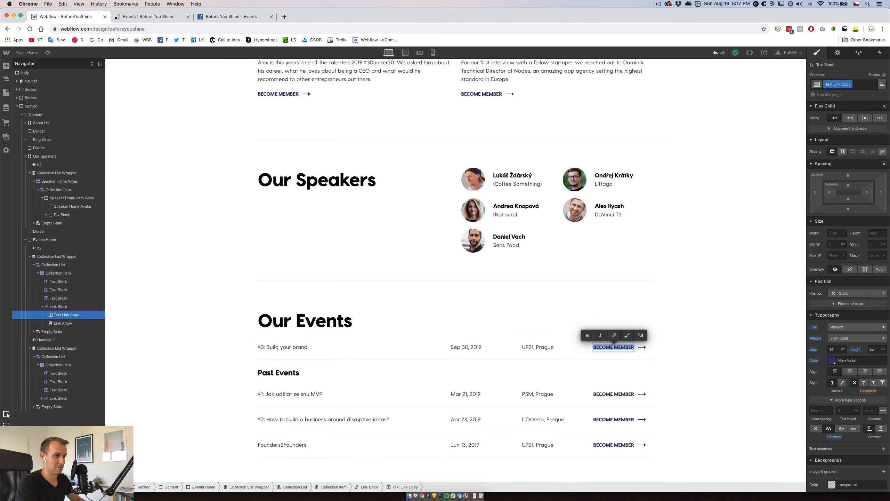
pyautogui.write('View D')
pyautogui.press('BackSpace')
pyautogui.write('Event')
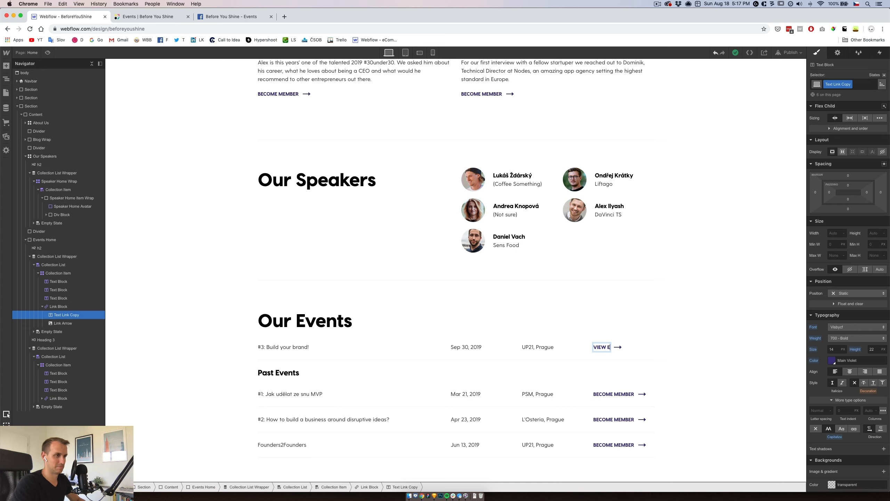
pyautogui.press('Escape')
pyautogui.press('Escape')
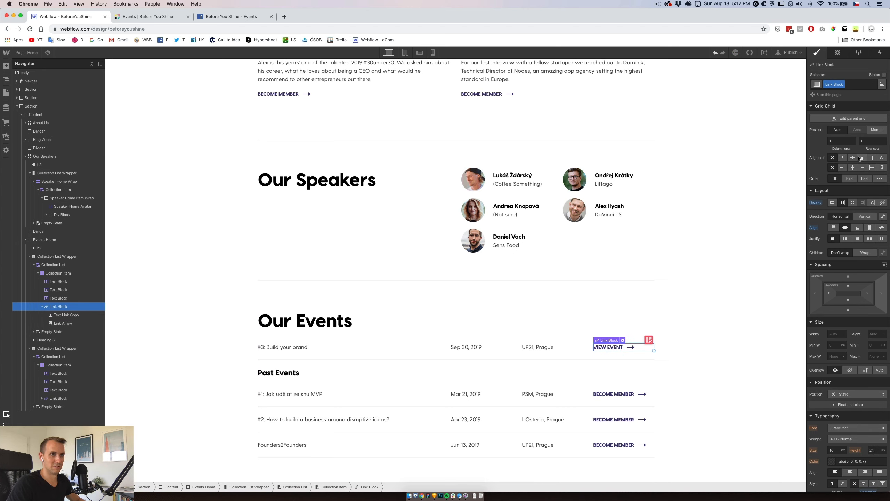
# Step: Align the link blocks in both events lists to the end of their grid cells
pyautogui.click(864, 168)
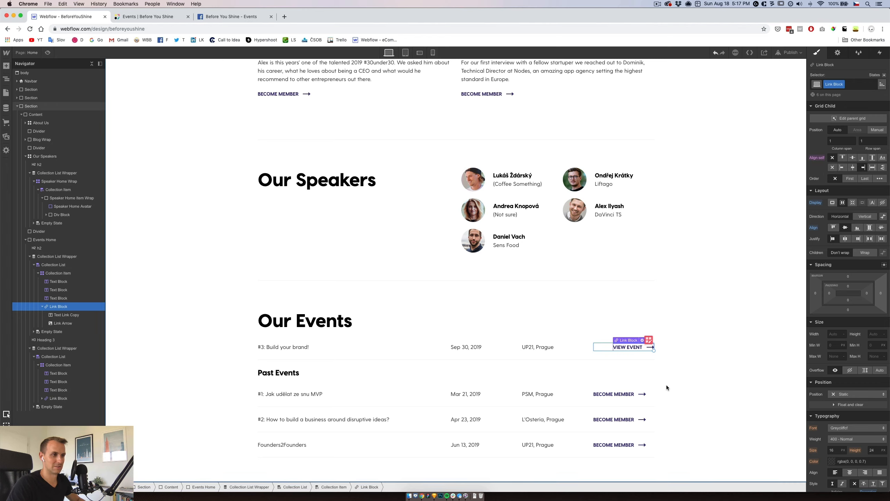
pyautogui.click(637, 393)
pyautogui.click(864, 167)
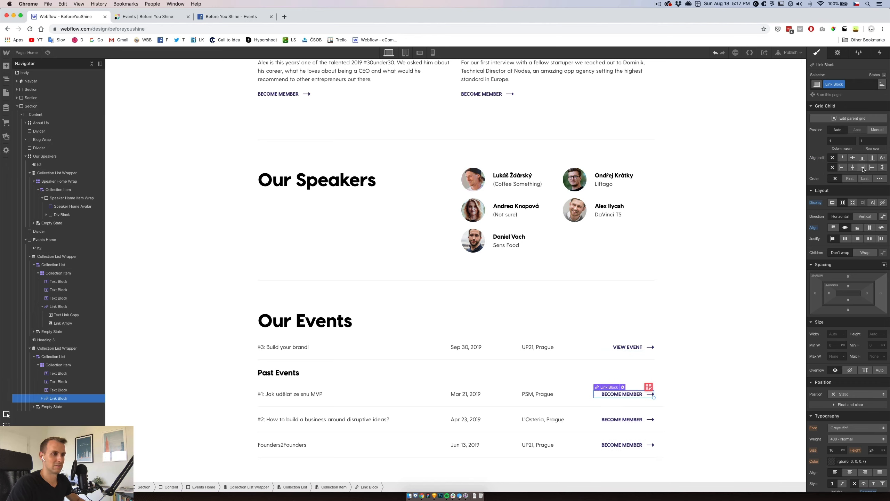
# Step: Copy the "View Event" text from the Our Events link and replace the Past Events link text with it
pyautogui.click(629, 348)
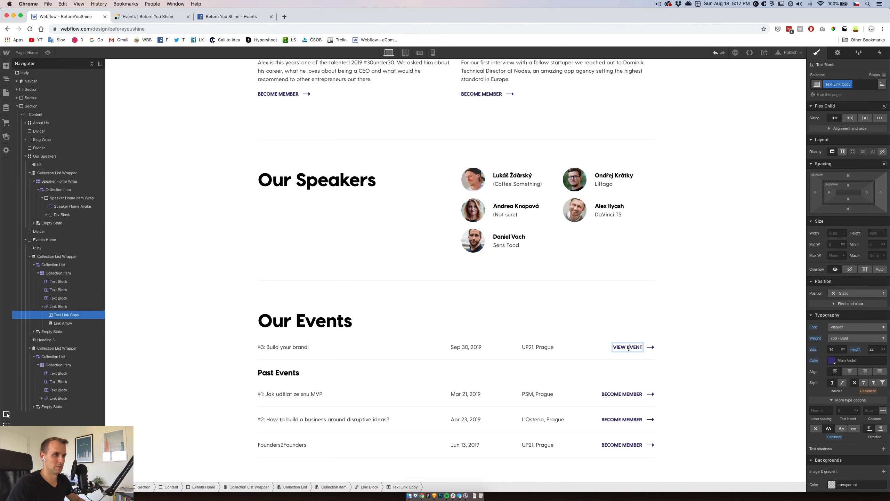
pyautogui.doubleClick(629, 347)
pyautogui.doubleClick(627, 395)
pyautogui.press('super+v')
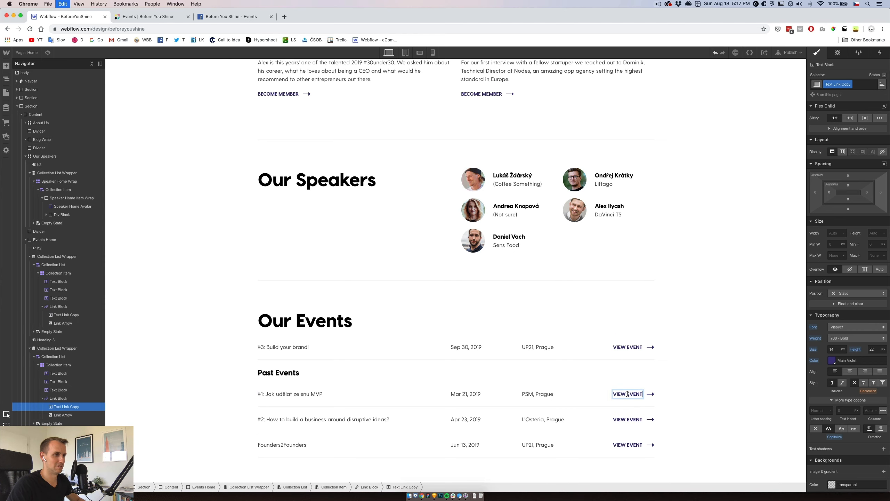
pyautogui.click(435, 444)
# Step: Examine the event name's text style in the Sketch design and compare it with the heading and speaker name styles in Webflow
pyautogui.click(434, 495)
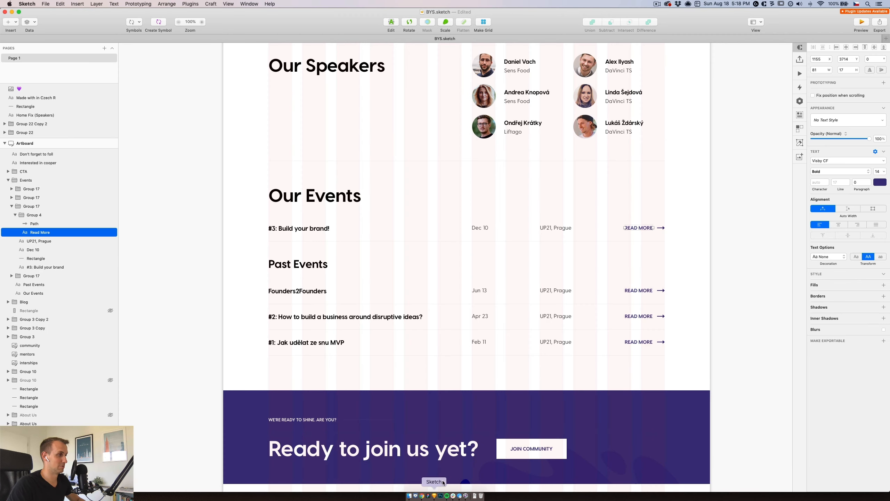
pyautogui.click(314, 343)
pyautogui.doubleClick(314, 343)
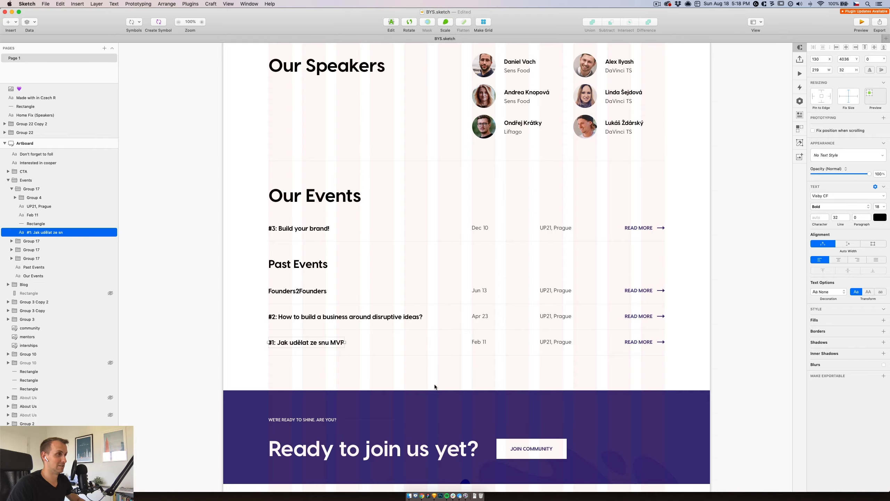
pyautogui.press('super+Tab')
pyautogui.scroll(-3, 411, 308)
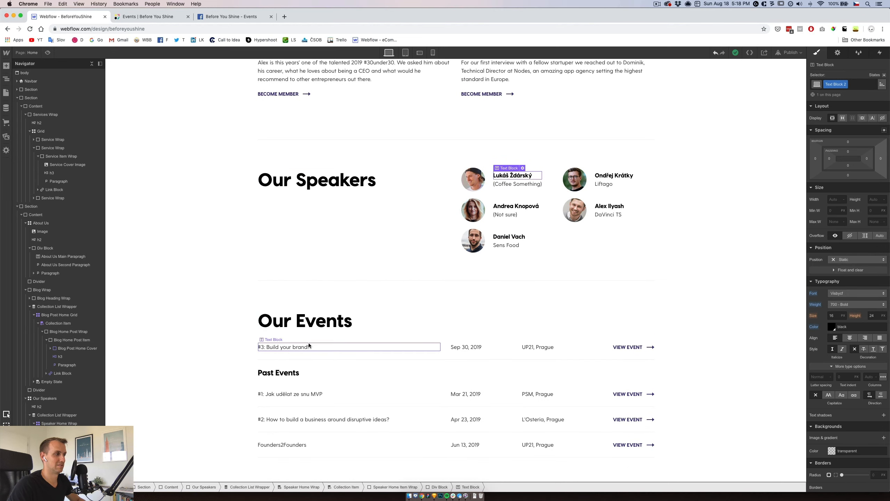
pyautogui.click(278, 372)
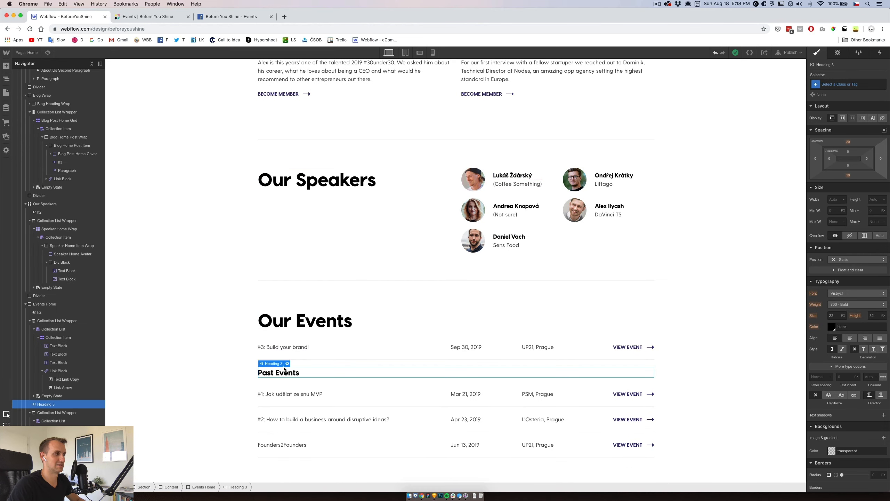
pyautogui.click(294, 346)
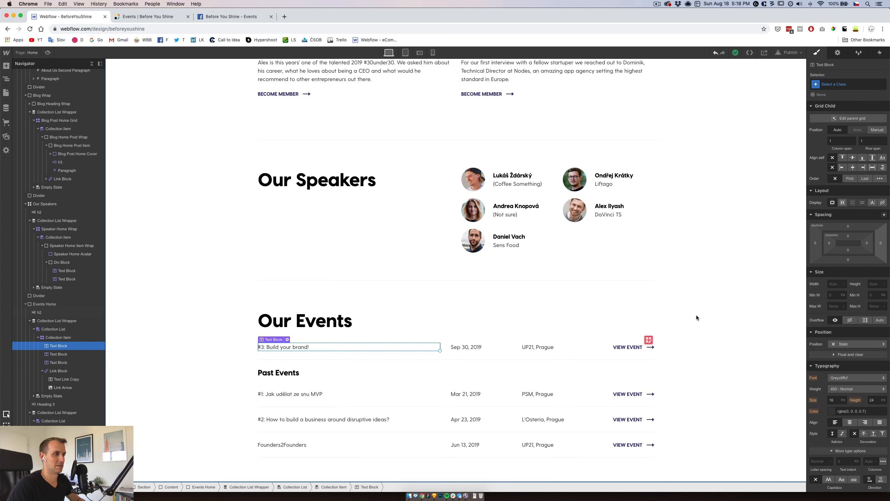
pyautogui.click(510, 177)
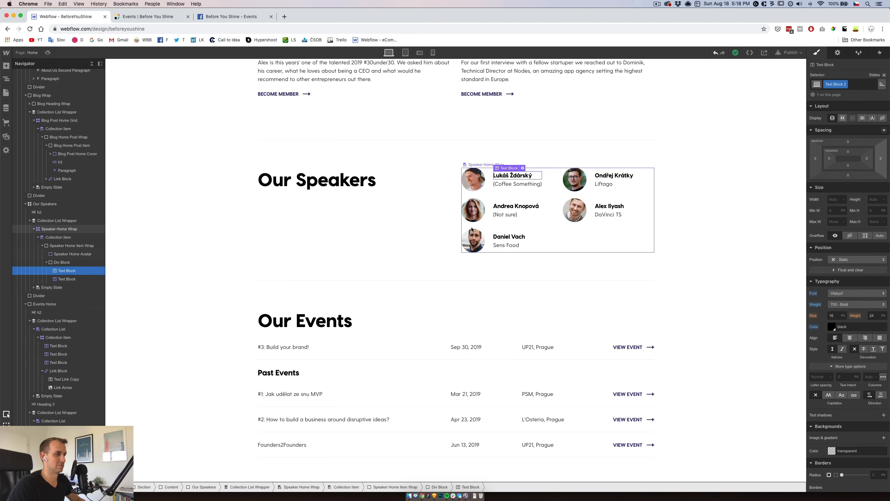
# Step: Style the event name in the Our Events list with the Visbycf font, weight 700 - Bold and black color
pyautogui.click(296, 348)
pyautogui.click(856, 378)
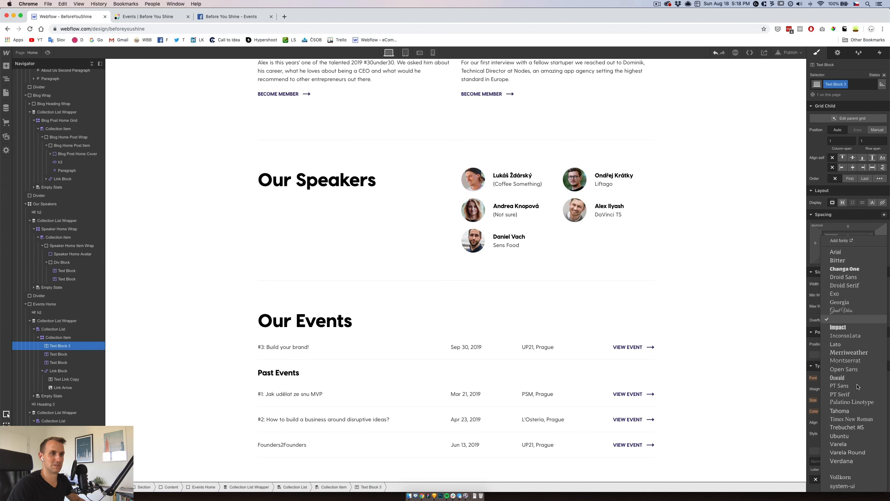
pyautogui.click(840, 469)
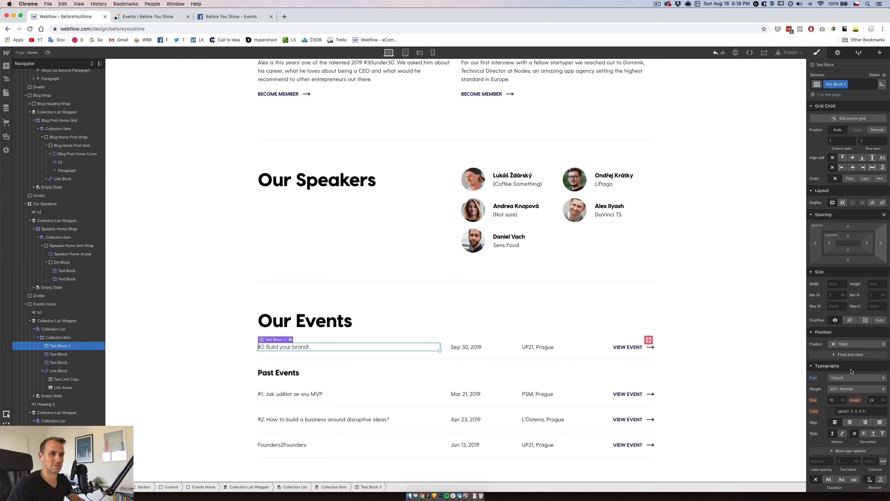
pyautogui.click(840, 390)
pyautogui.click(842, 414)
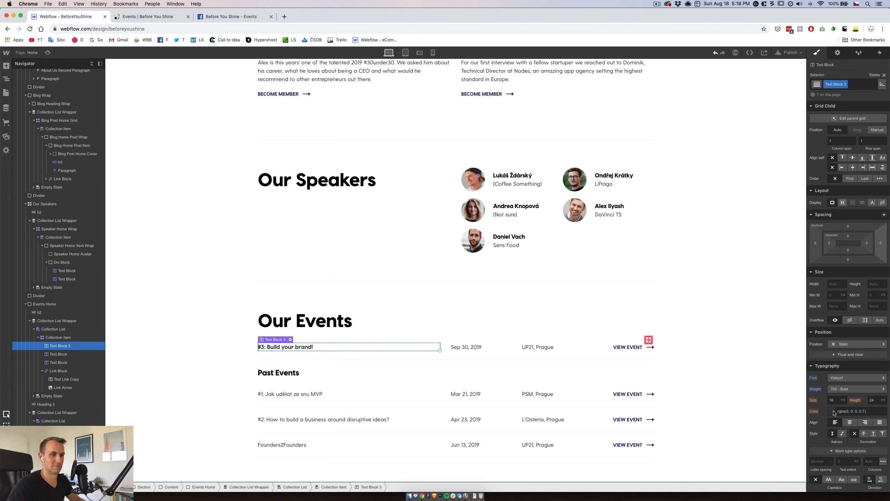
pyautogui.click(835, 411)
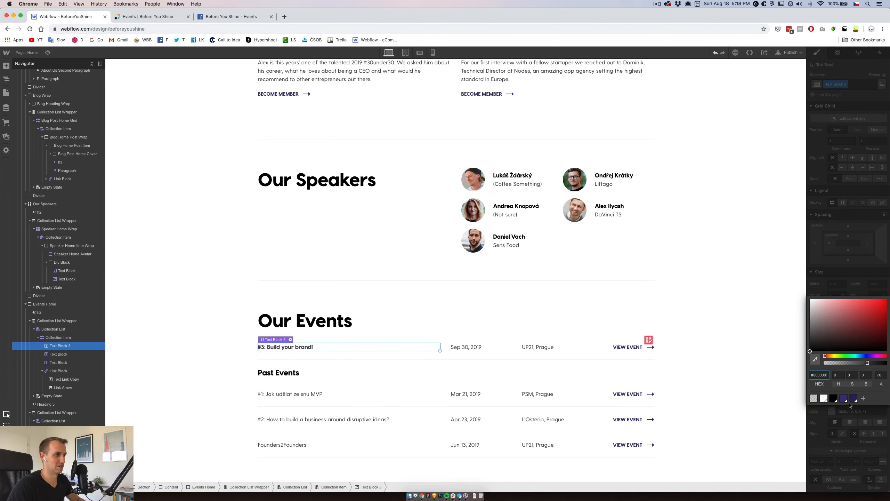
pyautogui.click(297, 393)
# Step: Rename the class of the Our Events event name text block to "Event Home Name"
pyautogui.click(306, 350)
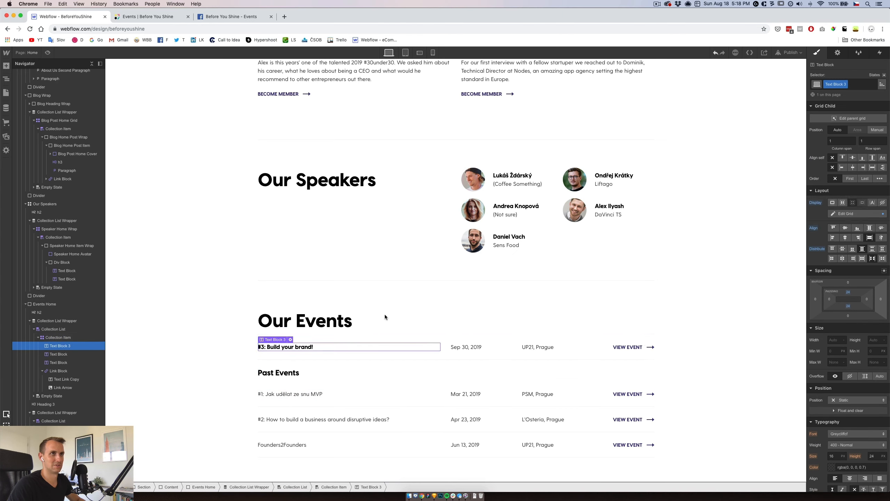
pyautogui.click(845, 84)
pyautogui.click(838, 93)
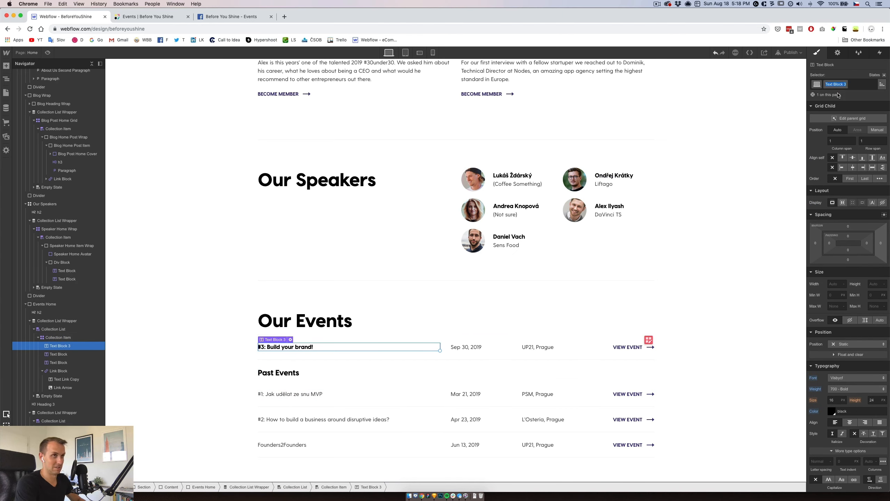
pyautogui.write('Event')
pyautogui.write(' N')
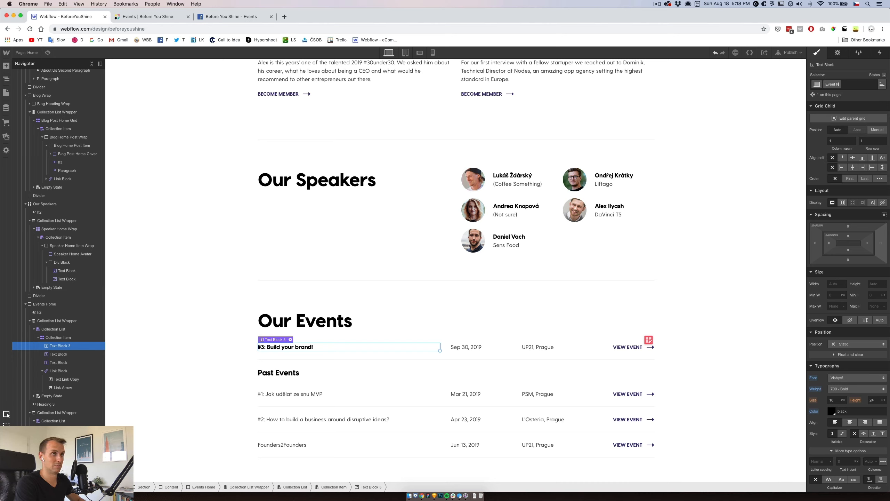
pyautogui.write('ome Name')
pyautogui.press('Return')
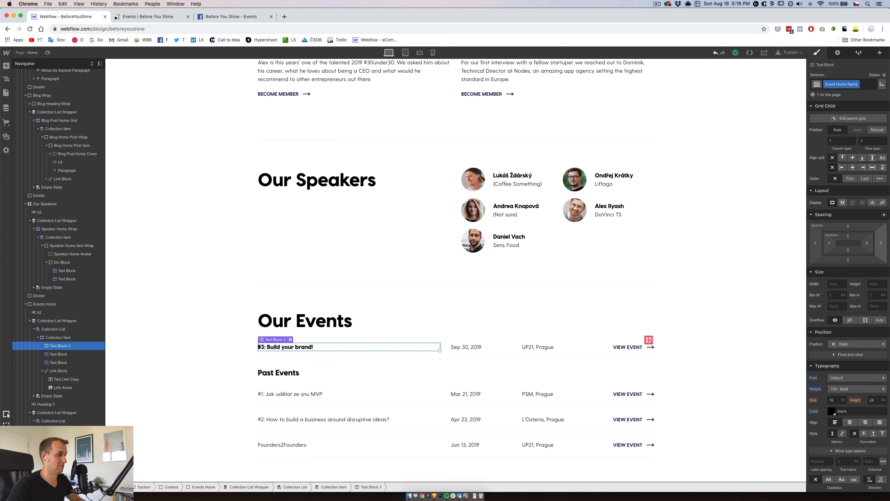
# Step: Apply the existing "Event Home Name" class to the event name text block in the Past Events list
pyautogui.click(317, 394)
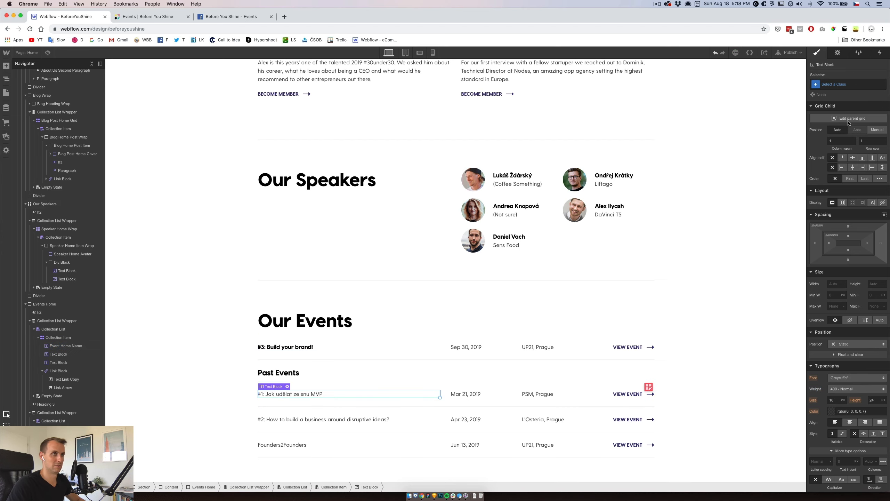
pyautogui.click(849, 85)
pyautogui.write('Event')
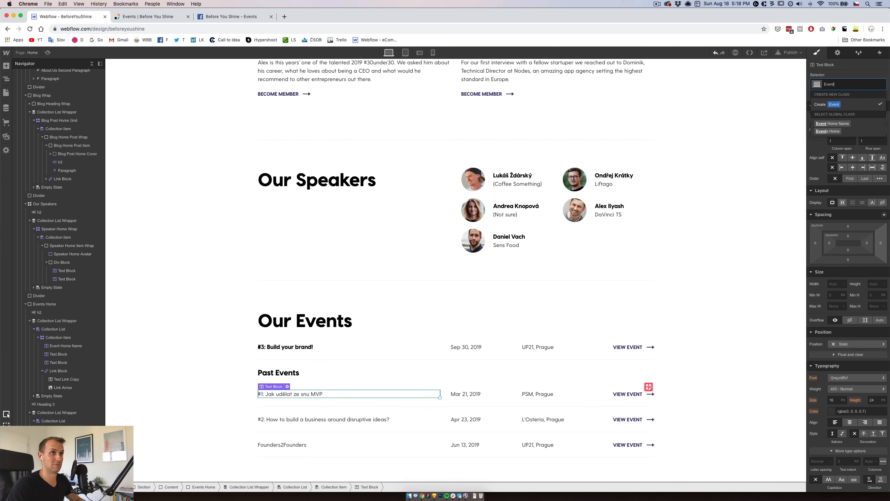
pyautogui.click(833, 124)
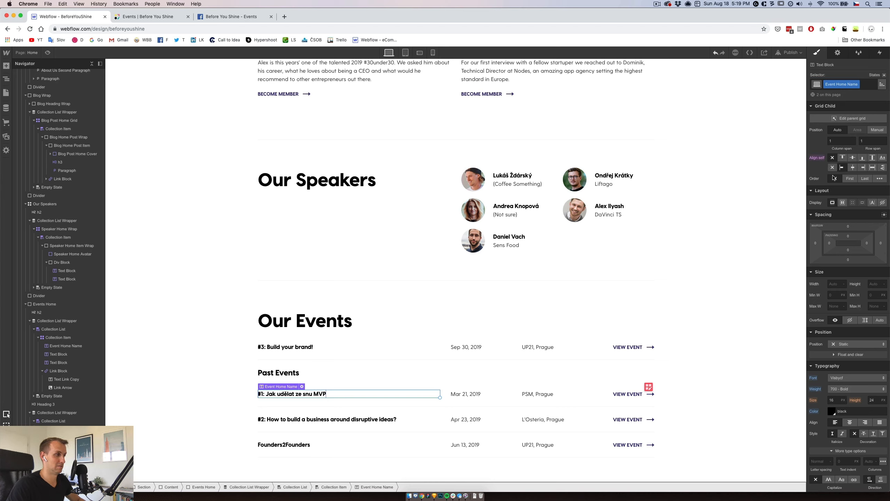
# Step: Check the name, date and location text blocks in both event lists and look at the events section in the Sketch design
pyautogui.click(285, 346)
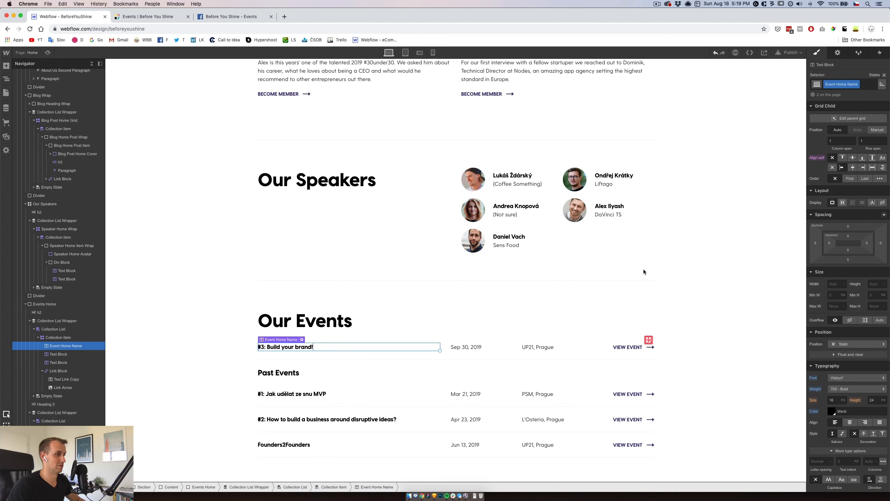
pyautogui.click(324, 419)
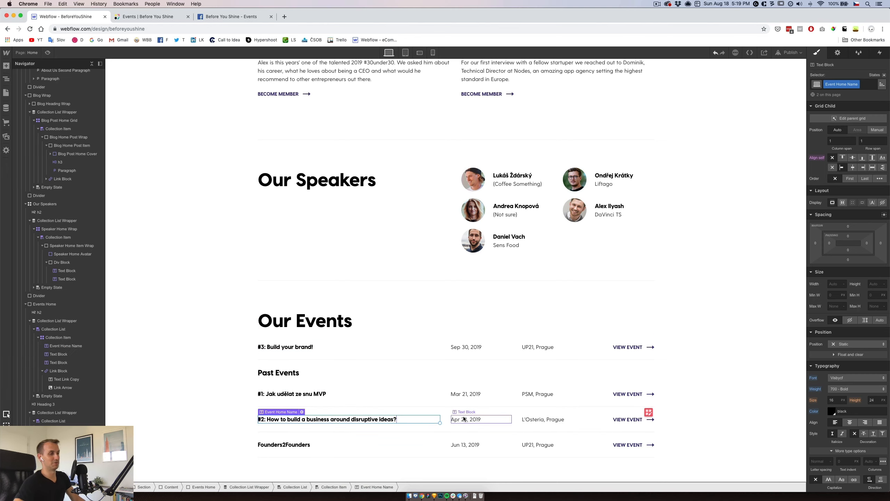
pyautogui.click(483, 348)
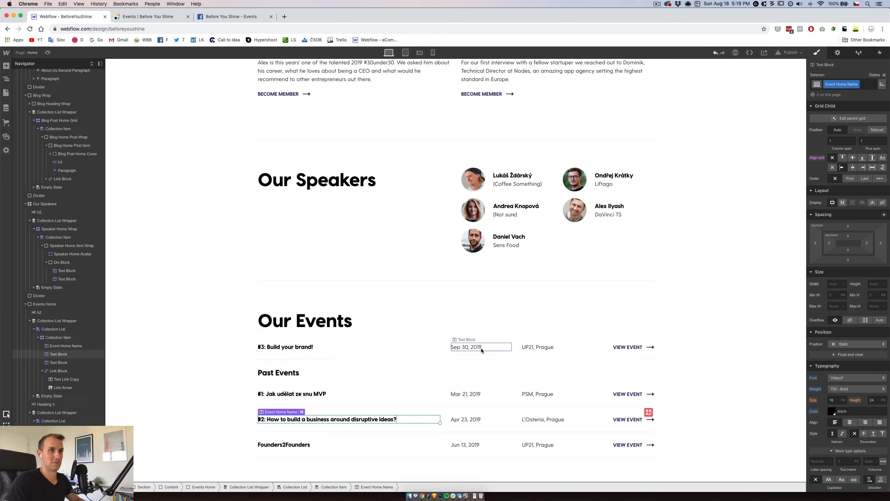
pyautogui.click(555, 347)
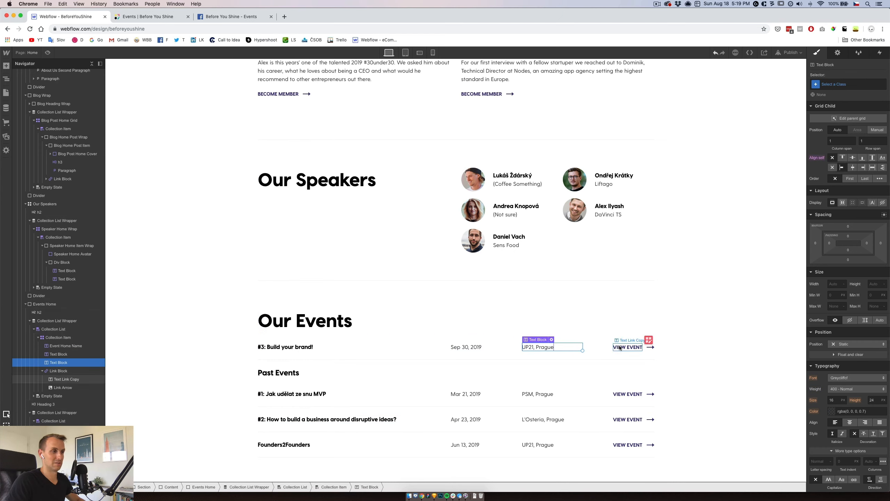
pyautogui.click(602, 349)
pyautogui.click(479, 393)
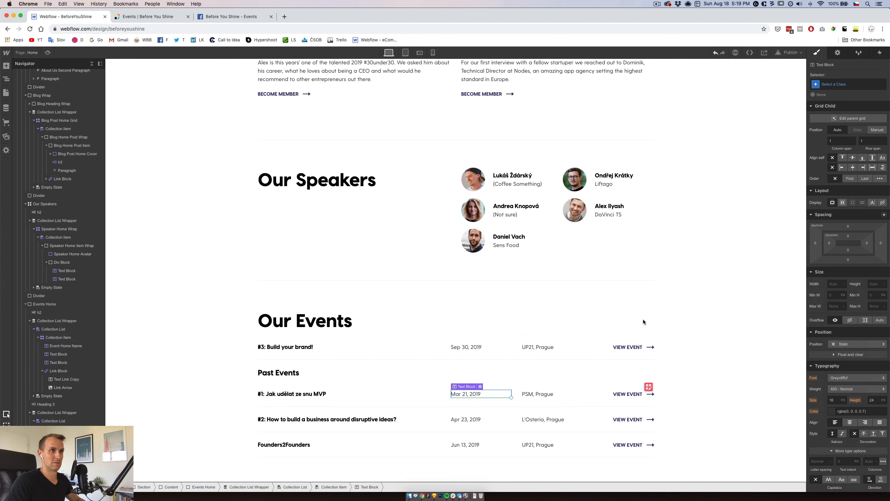
pyautogui.click(537, 394)
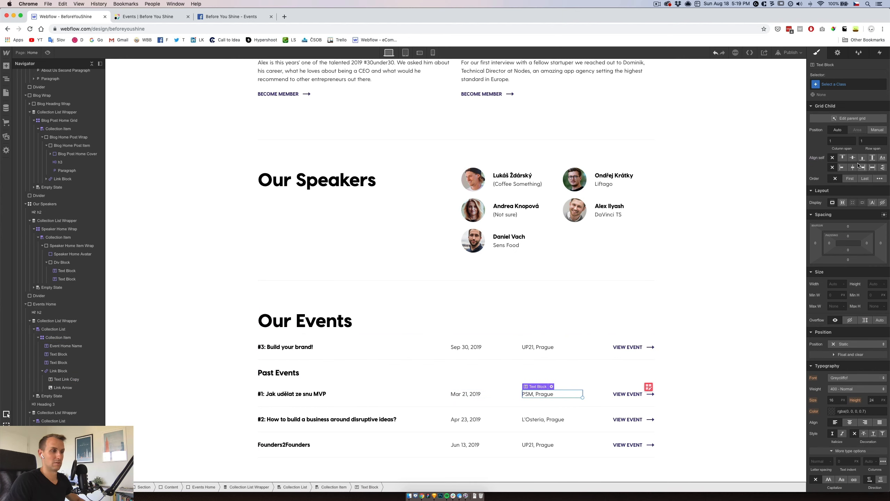
pyautogui.press('super+Tab')
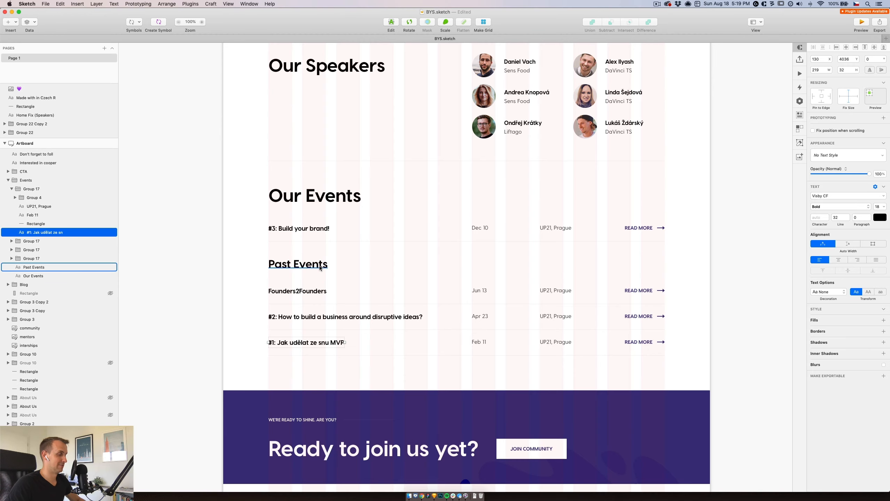
pyautogui.click(421, 495)
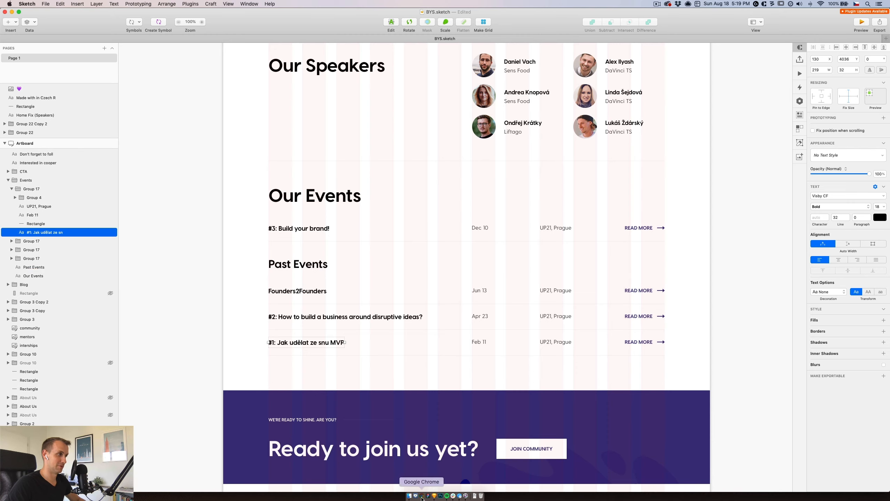
# Step: Give the Past Events heading a new class named "Past Events Title"
pyautogui.click(295, 377)
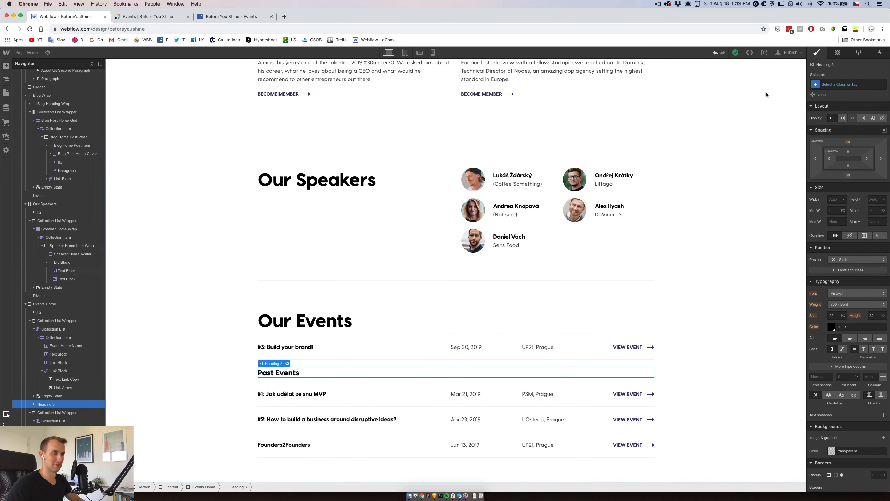
pyautogui.click(842, 84)
pyautogui.write('Past Events')
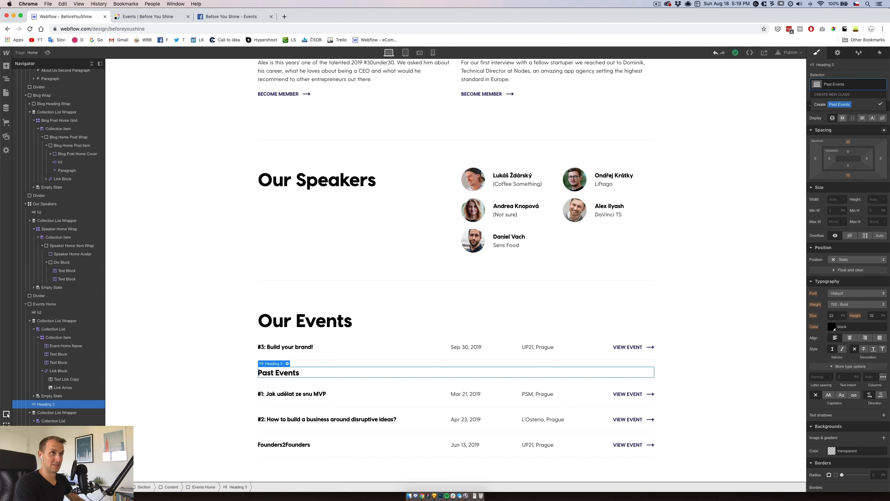
pyautogui.write(' Title')
pyautogui.press('Return')
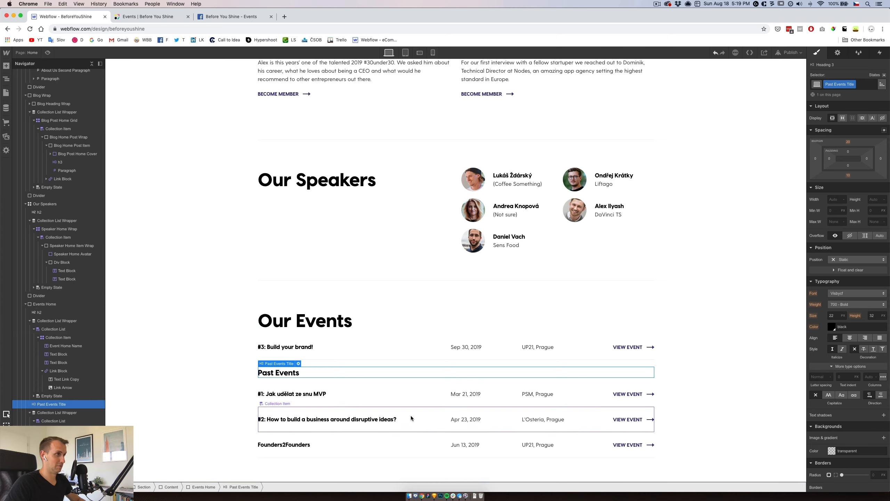
# Step: Set the Past Events heading's font size to 32 px and line height to 42 px, as in the Sketch design
pyautogui.click(434, 497)
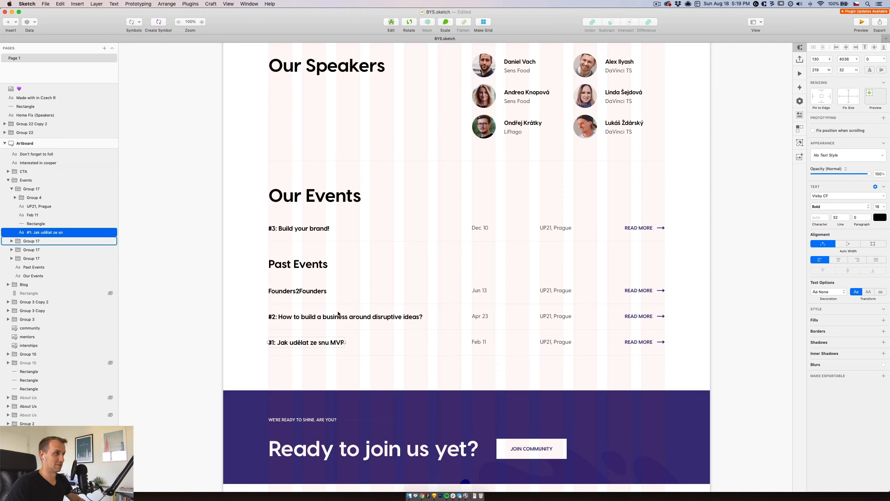
pyautogui.click(306, 265)
pyautogui.click(421, 495)
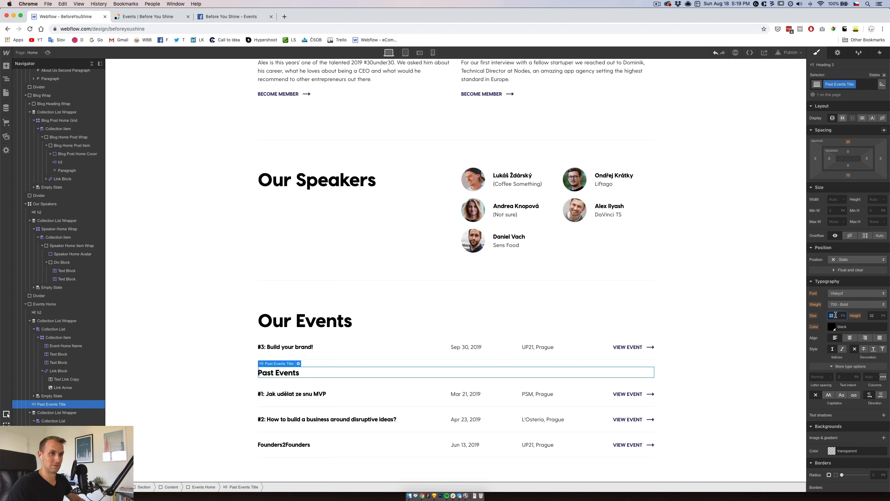
pyautogui.press('Return')
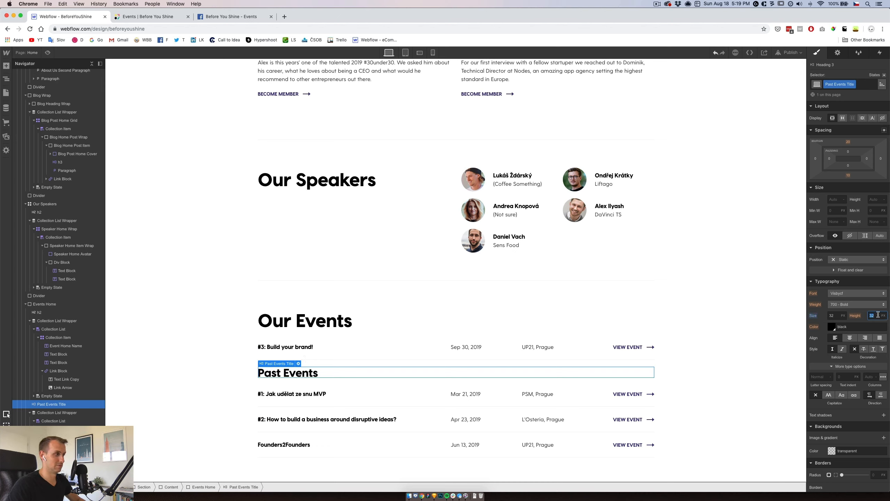
pyautogui.press('Return')
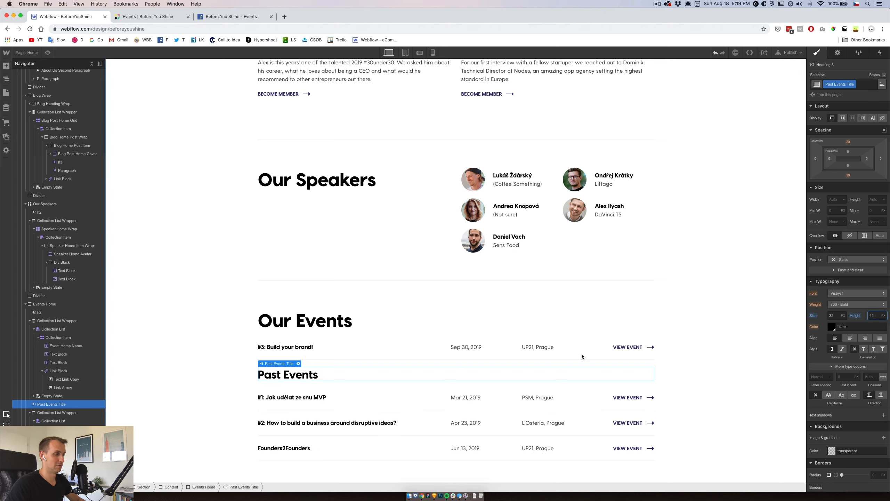
# Step: Compare the Past Events heading's spacing with the Sketch design and set its top margin to 40 px and bottom margin to 20 px
pyautogui.click(435, 495)
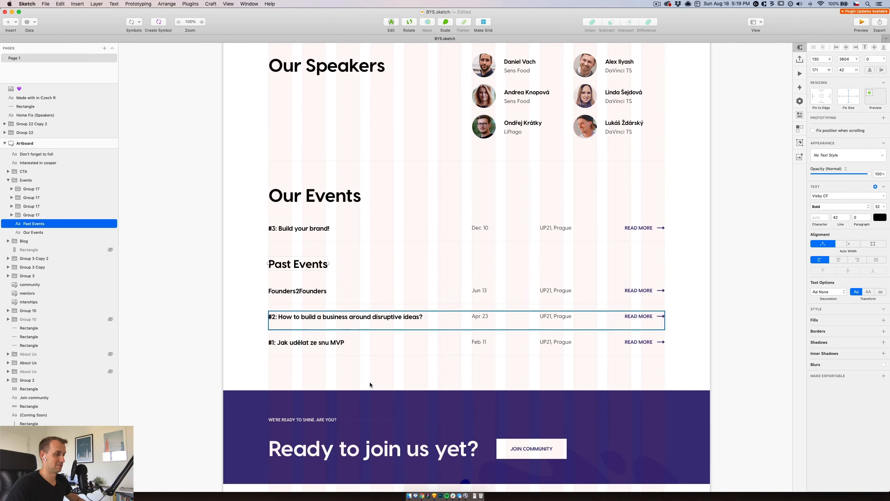
pyautogui.click(422, 495)
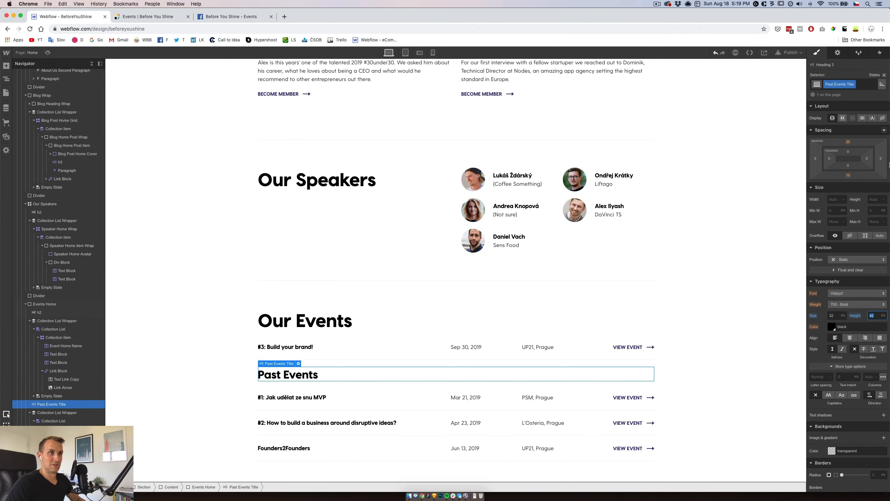
pyautogui.click(849, 141)
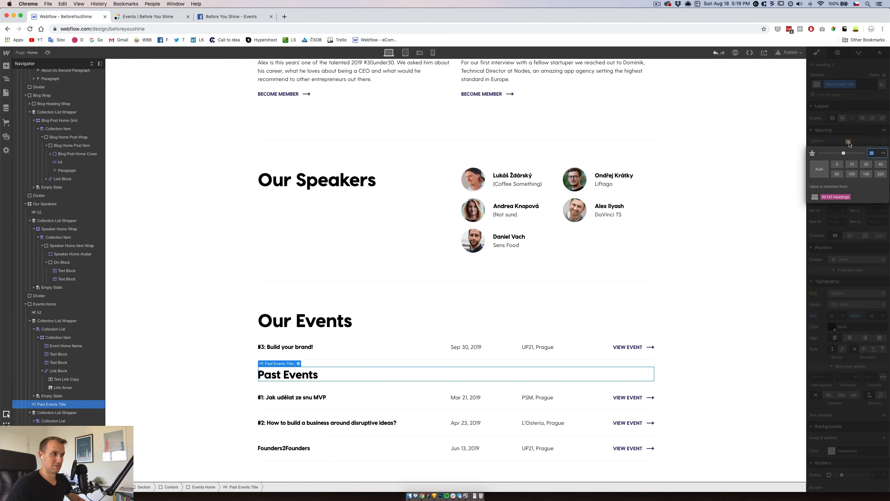
pyautogui.press('Return')
pyautogui.click(848, 175)
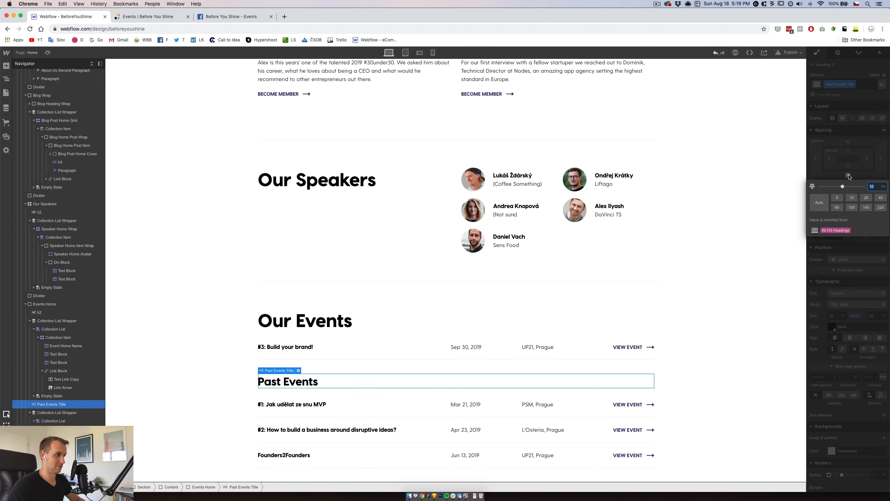
pyautogui.write('40')
pyautogui.press('Return')
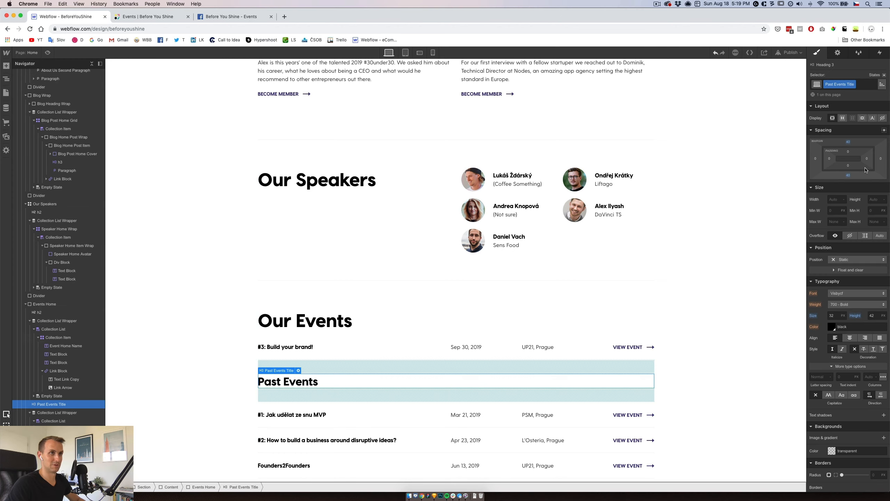
pyautogui.click(849, 176)
pyautogui.write('20')
pyautogui.press('Return')
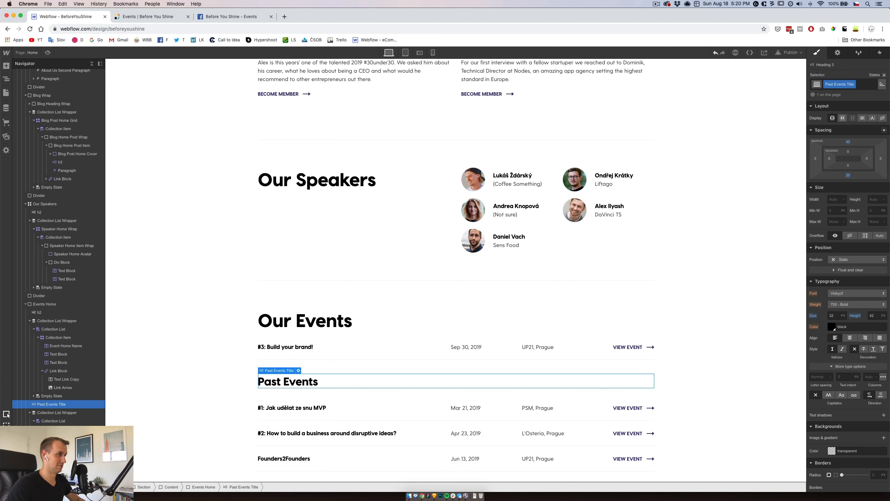
# Step: Gauge the spacing below the Our Events heading in Sketch by duplicating the first event's divider line and nudging the copy up
pyautogui.scroll(-1, 340, 333)
pyautogui.click(342, 314)
pyautogui.click(433, 496)
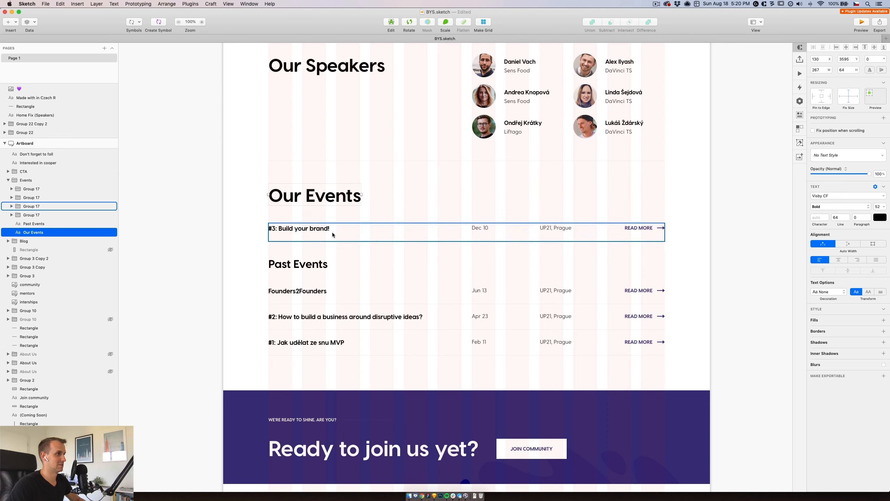
pyautogui.keyDown('super'); pyautogui.click(337, 240); pyautogui.keyUp('super')
pyautogui.press('super+d')
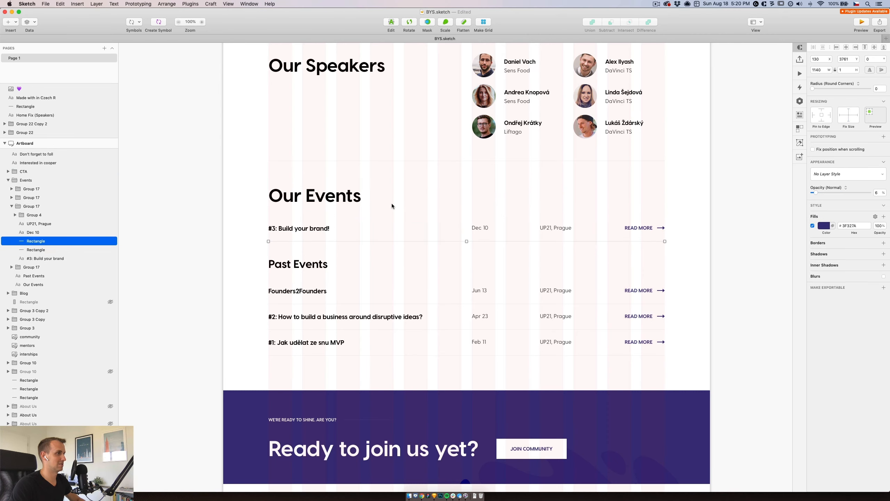
pyautogui.hotkey('shift', 'Up')
pyautogui.hotkey('shift', 'Up')
pyautogui.hotkey('shift', 'Up')
pyautogui.hotkey('shift', 'Up')
pyautogui.hotkey('shift', 'Up')
pyautogui.hotkey('shift', 'Up')
pyautogui.hotkey('shift', 'Up')
pyautogui.press('super+Tab')
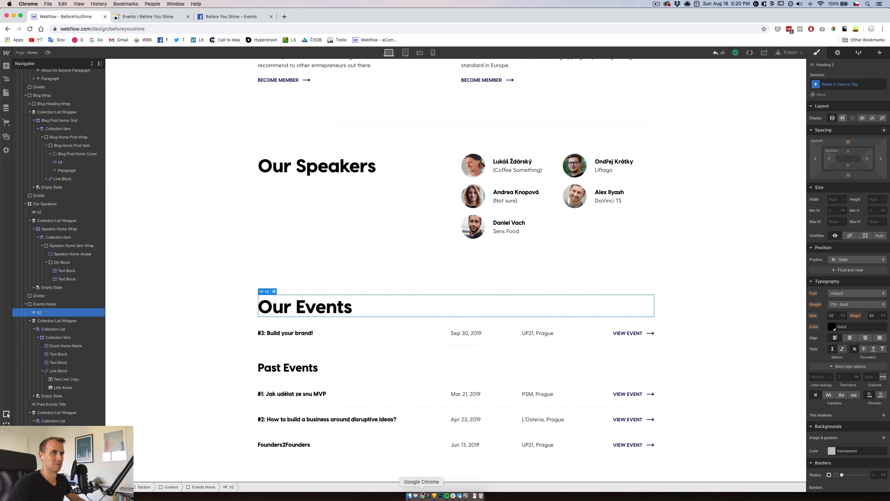
# Step: Try adding a top margin to the Our Events collection list wrapper in Webflow
pyautogui.click(381, 334)
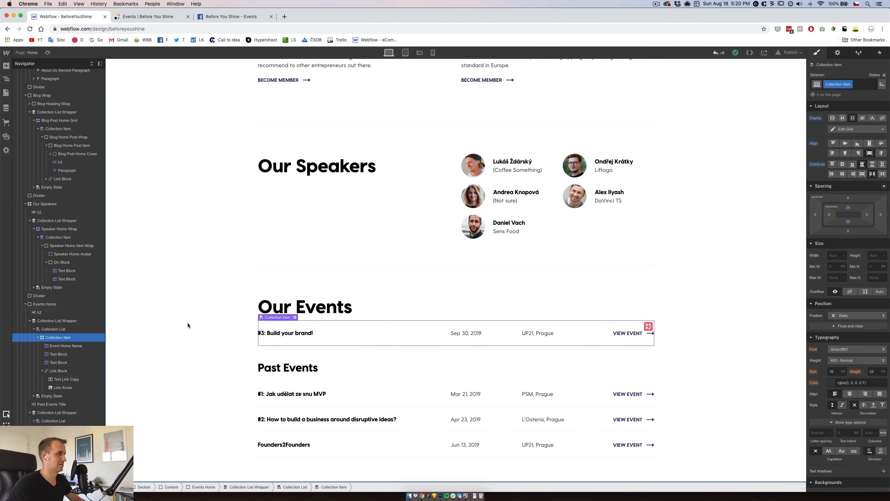
pyautogui.click(62, 329)
pyautogui.click(61, 337)
pyautogui.click(59, 321)
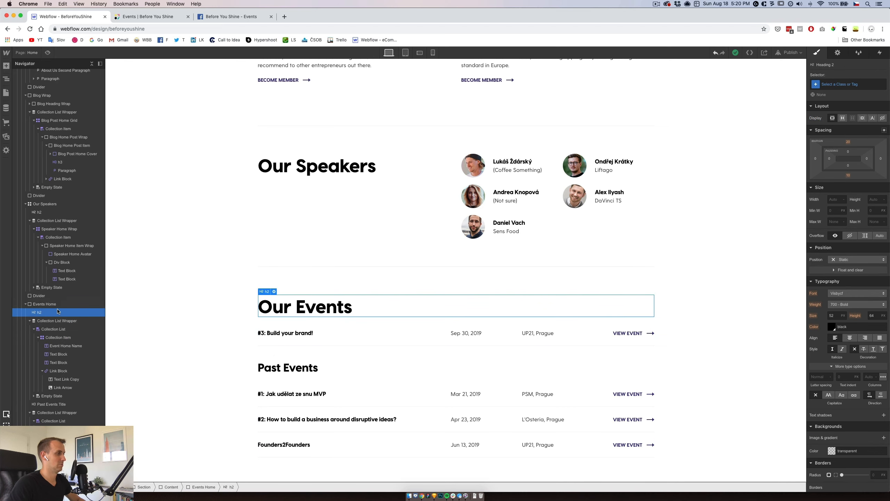
pyautogui.click(30, 321)
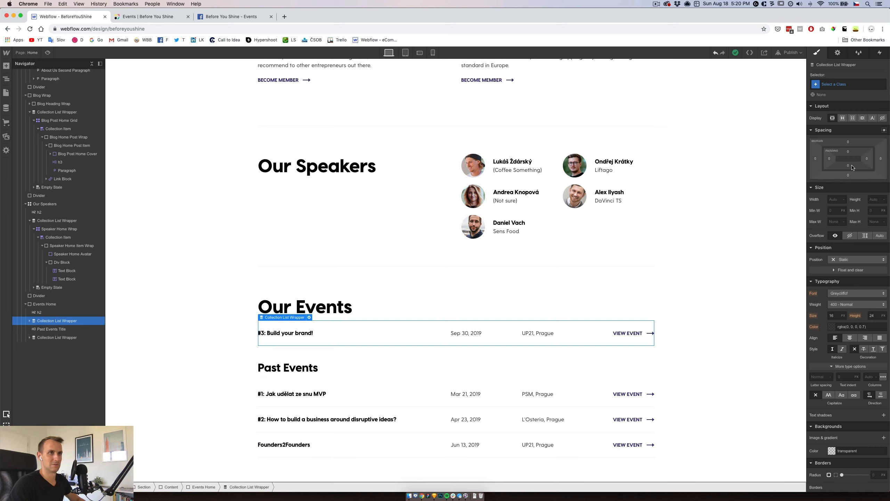
pyautogui.click(847, 142)
pyautogui.press('Return')
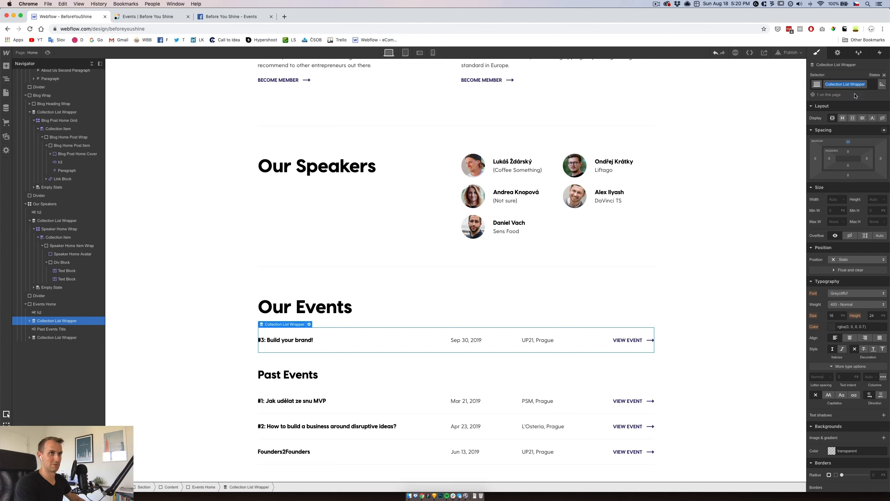
# Step: Remove the newly created class, with its top margin, from the Our Events collection list wrapper
pyautogui.write('Upco')
pyautogui.press('Escape')
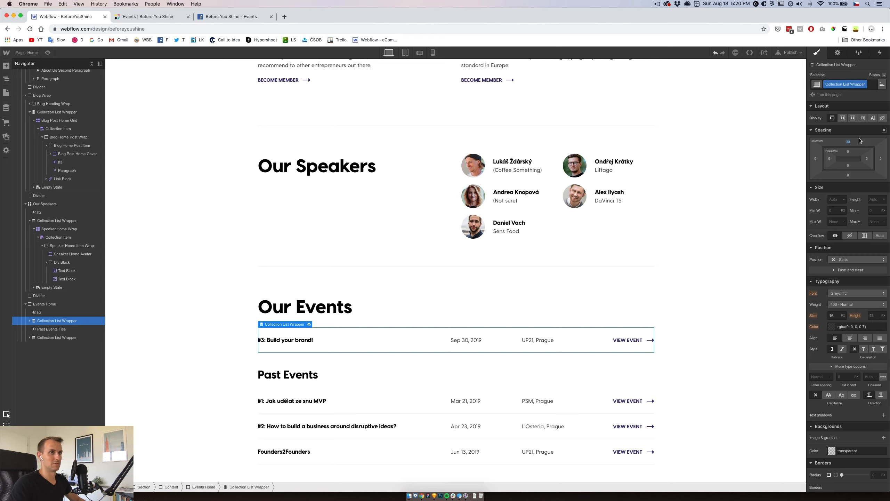
pyautogui.click(869, 87)
pyautogui.press('BackSpace')
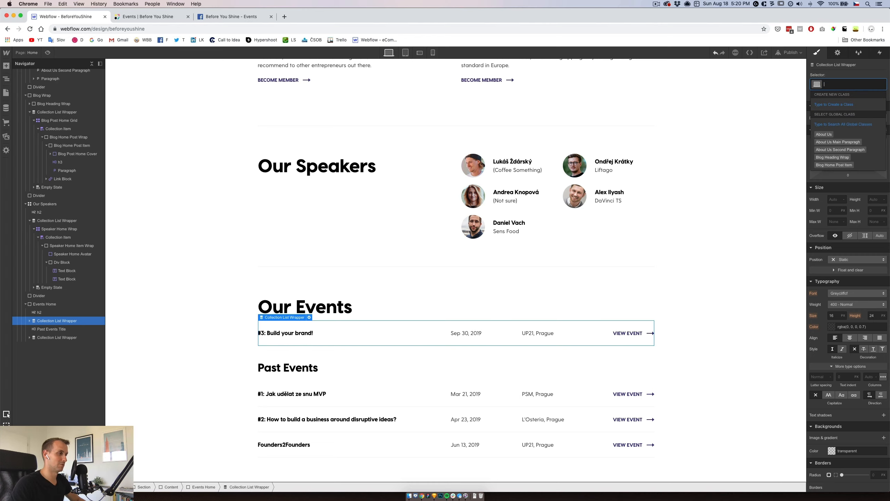
# Step: Set the Our Events heading's bottom margin to 30 px
pyautogui.click(320, 310)
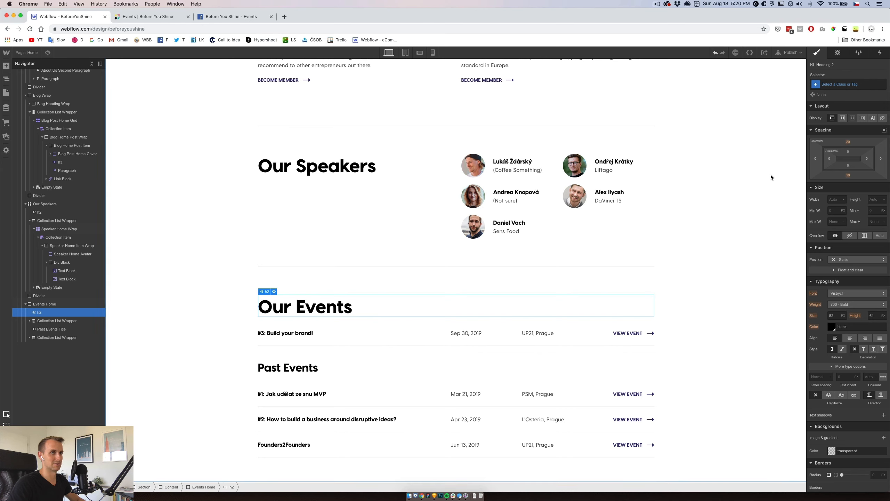
pyautogui.click(849, 175)
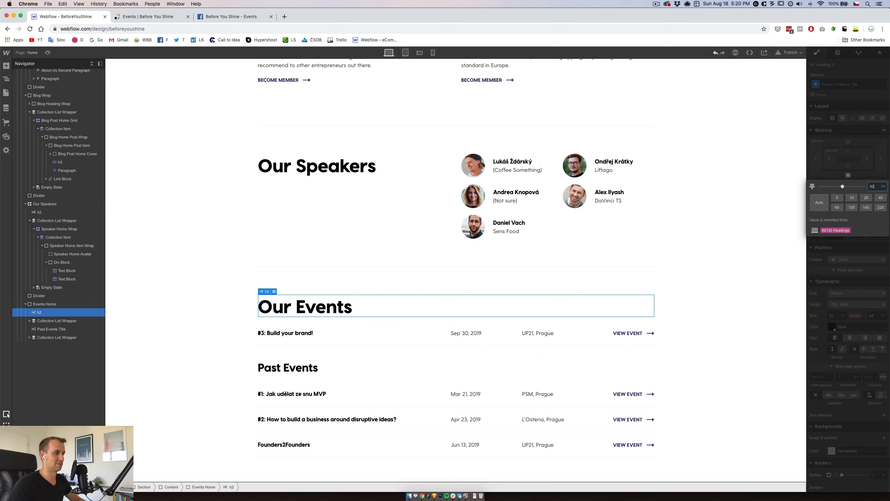
pyautogui.press('Return')
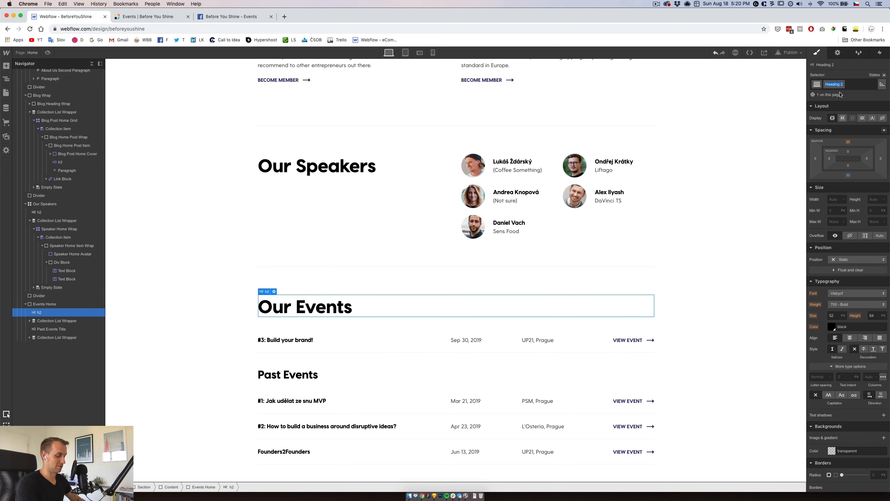